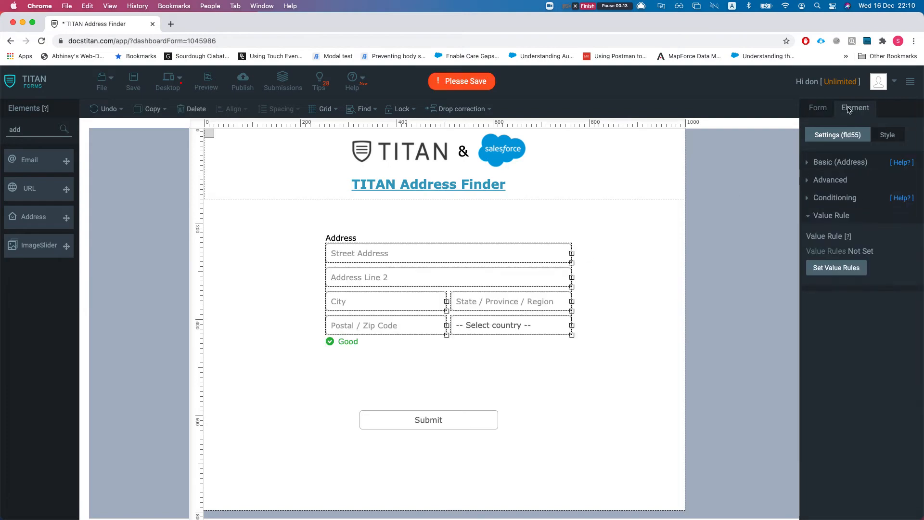
# Apply an AddressFinder value rule to the Address element with an API key and Country set to Australia
pyautogui.click(827, 268)
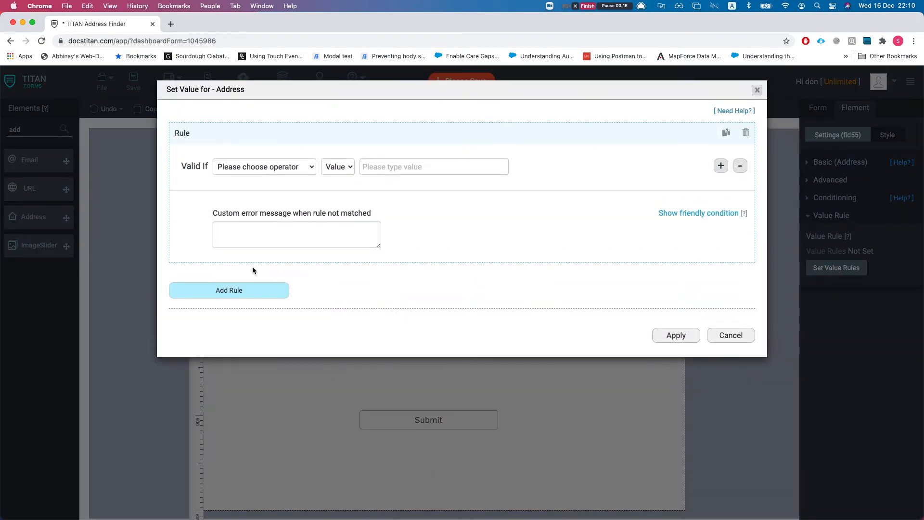
pyautogui.click(265, 177)
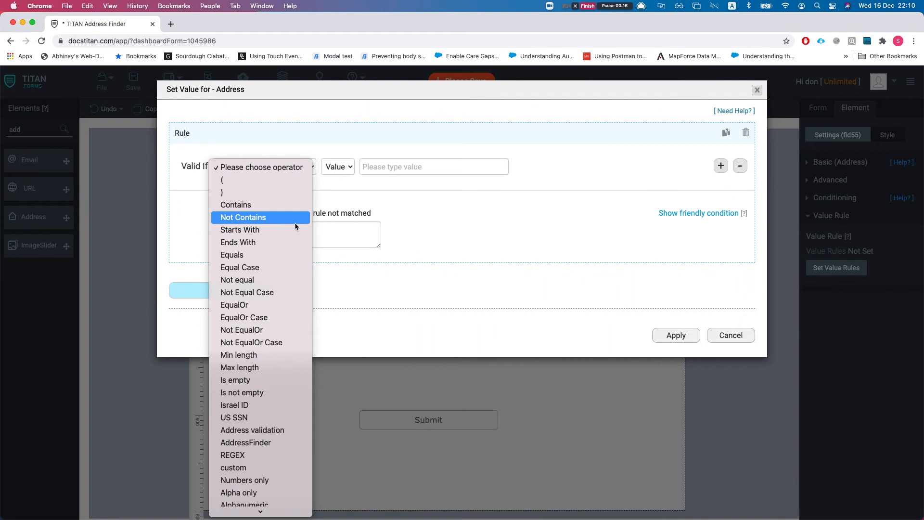
pyautogui.click(282, 447)
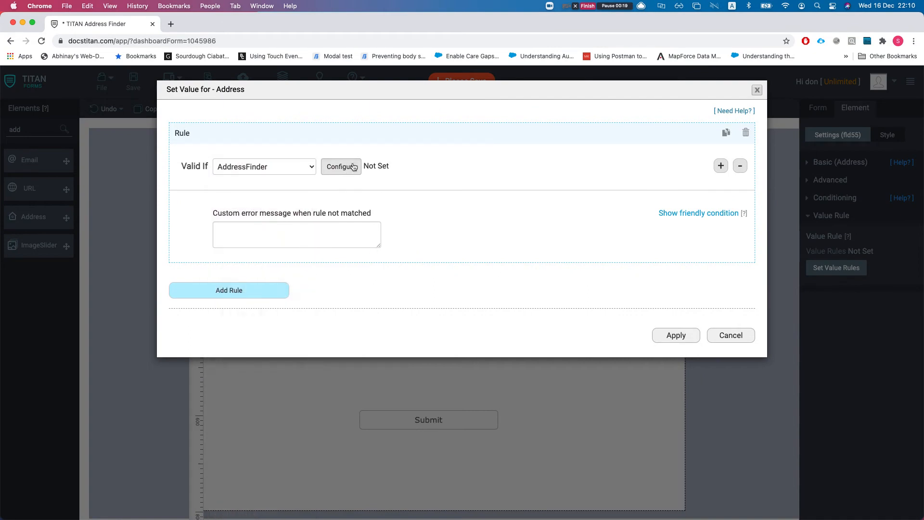
pyautogui.click(349, 173)
pyautogui.click(460, 149)
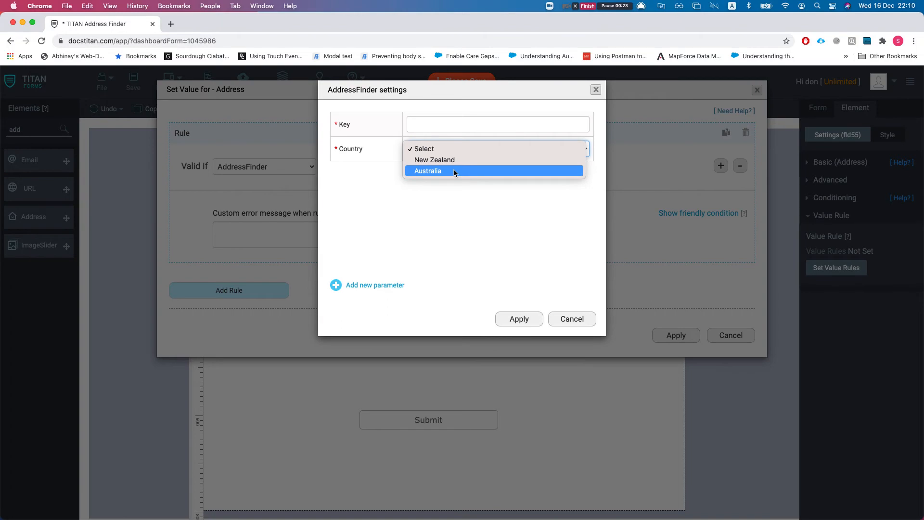
pyautogui.click(428, 171)
pyautogui.click(433, 124)
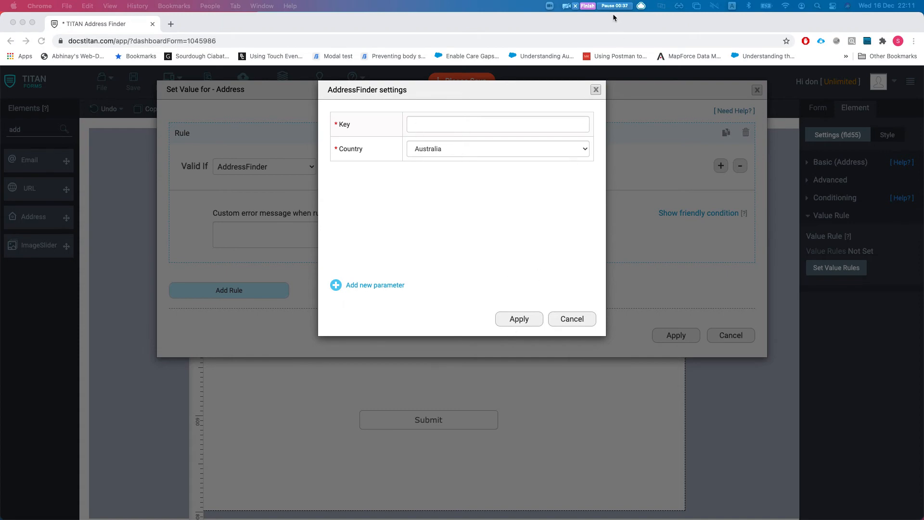
pyautogui.click(604, 146)
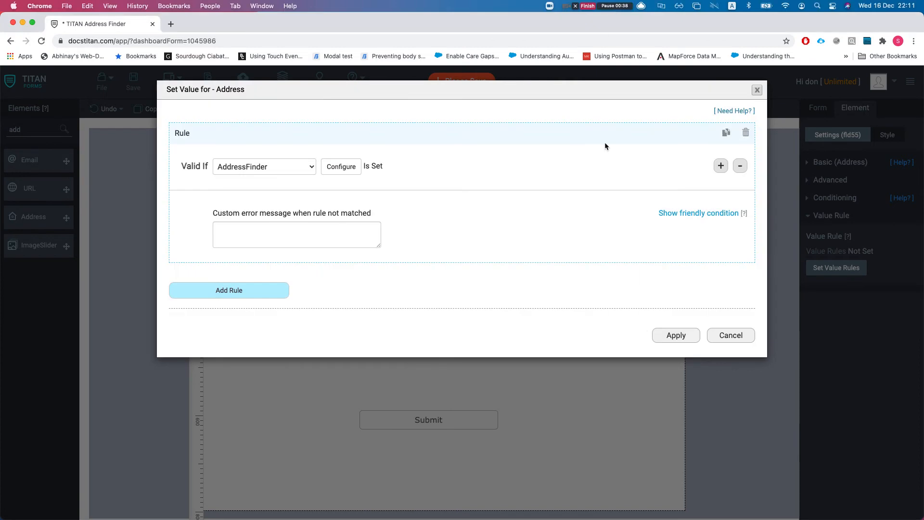
pyautogui.click(673, 337)
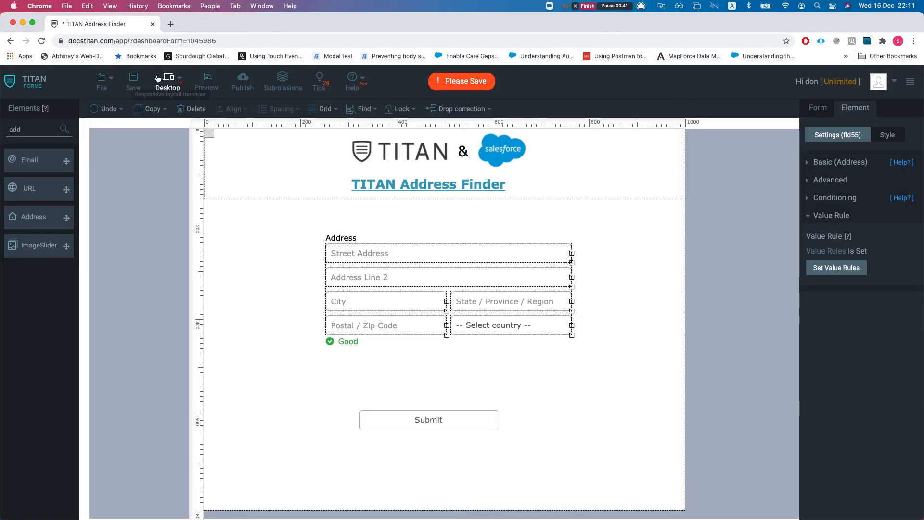
# Save the form and open its published version in a new tab
pyautogui.click(133, 81)
pyautogui.click(242, 82)
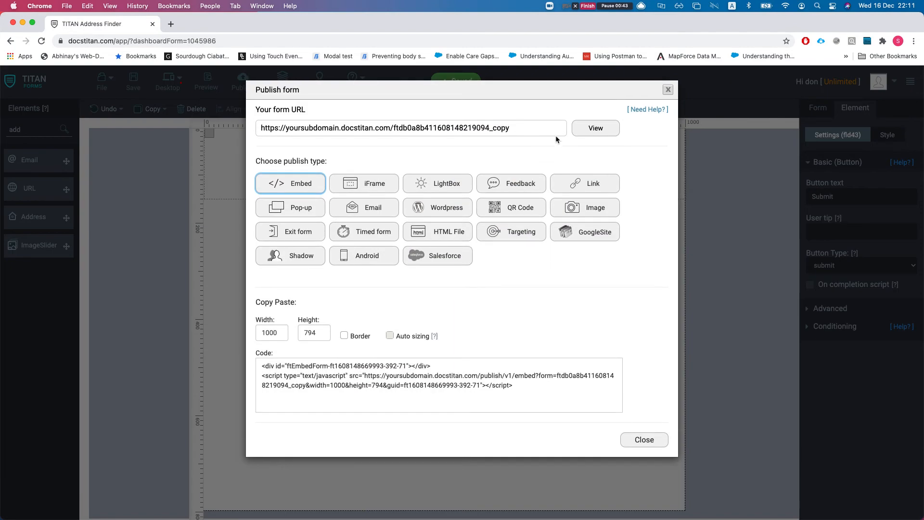
pyautogui.click(579, 131)
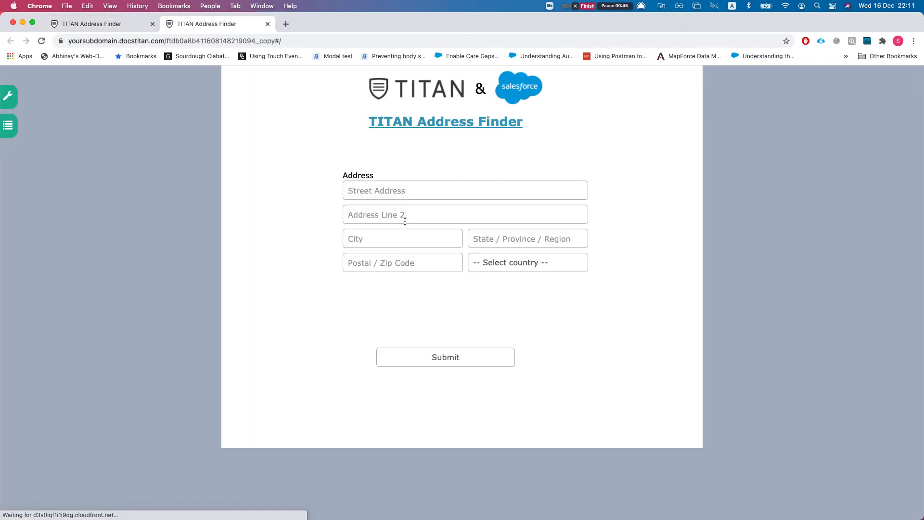
pyautogui.click(408, 192)
pyautogui.write('hel')
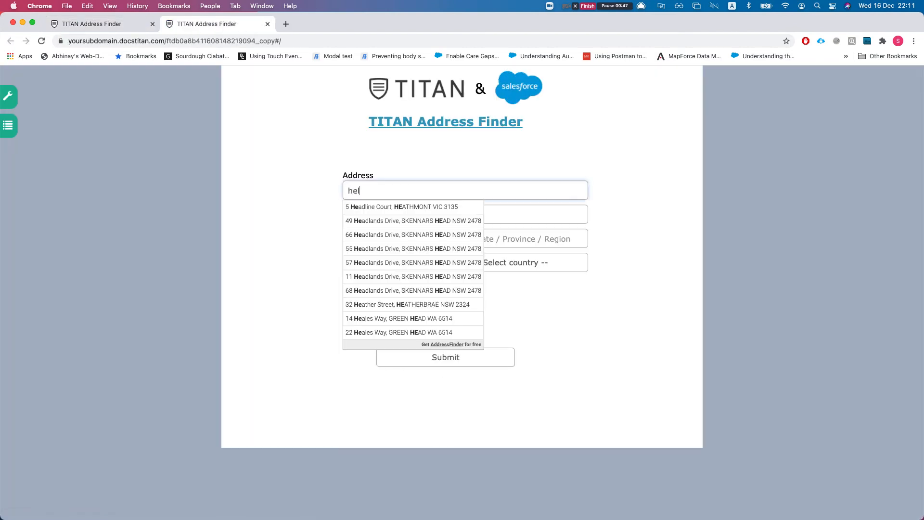
pyautogui.press('Down')
pyautogui.press('Down')
pyautogui.press('Down')
pyautogui.press('Down')
pyautogui.press('Down')
pyautogui.press('Down')
pyautogui.press('Up')
pyautogui.press('Down')
pyautogui.press('Down')
pyautogui.press('Down')
pyautogui.press('Down')
pyautogui.press('Down')
pyautogui.press('Up')
pyautogui.press('Return')
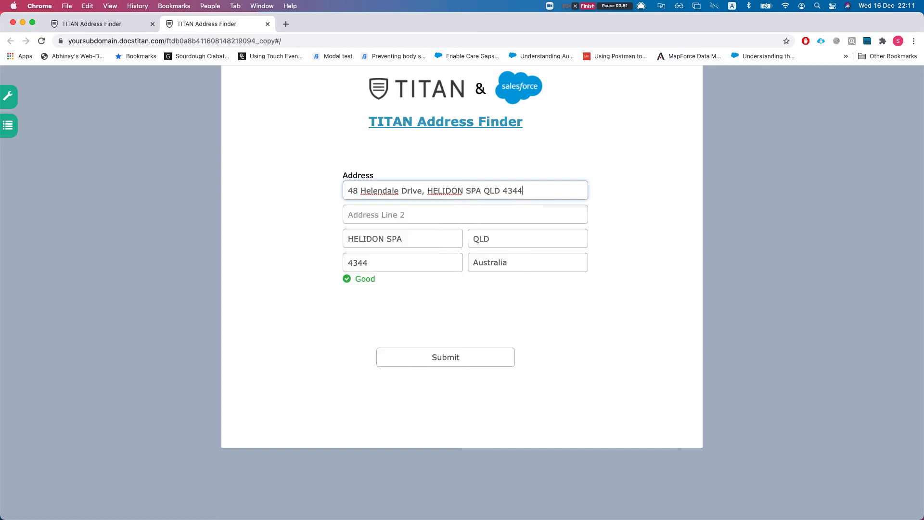
# Check the auto-filled city, state and country, then return to the editor and close Publish
pyautogui.click(437, 215)
pyautogui.click(240, 193)
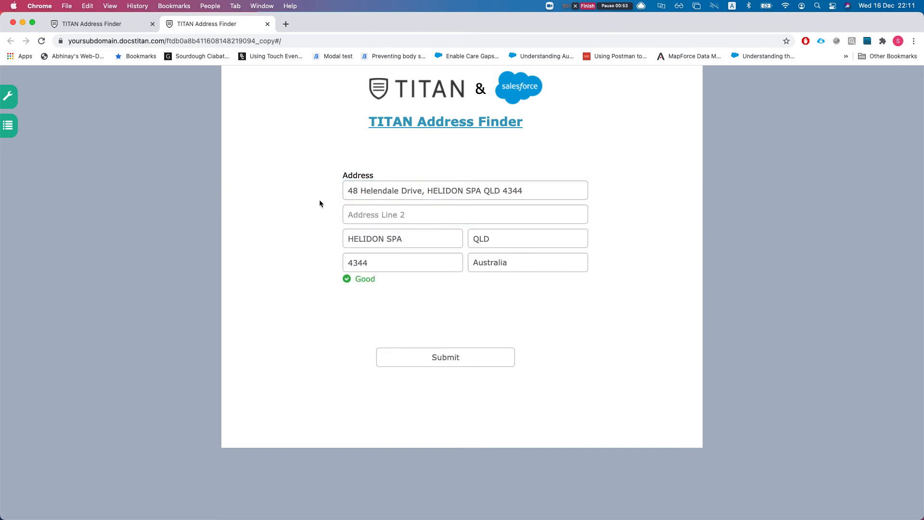
pyautogui.click(405, 242)
pyautogui.click(500, 234)
pyautogui.click(500, 263)
pyautogui.click(396, 270)
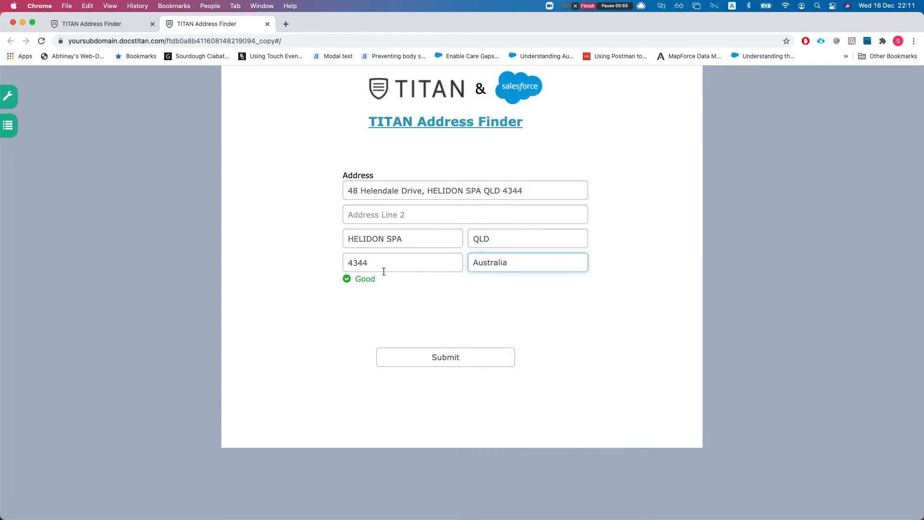
pyautogui.click(117, 143)
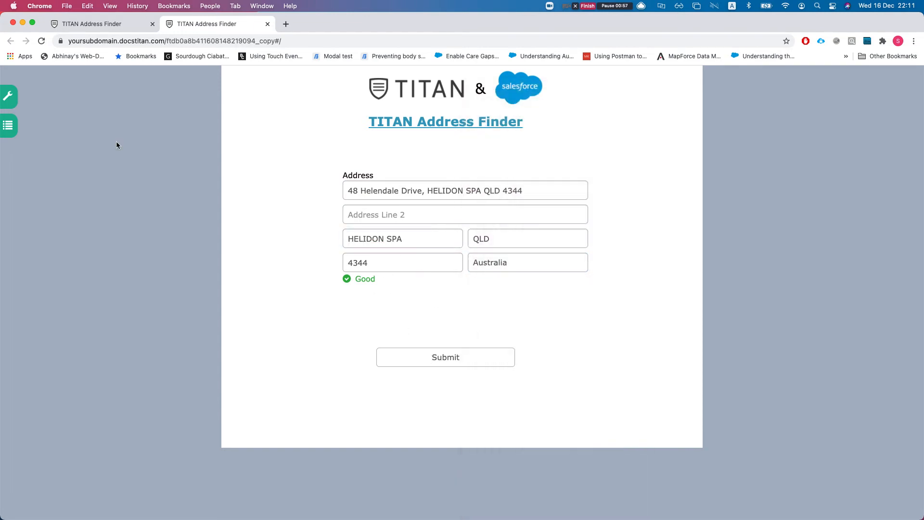
pyautogui.click(136, 22)
pyautogui.click(669, 89)
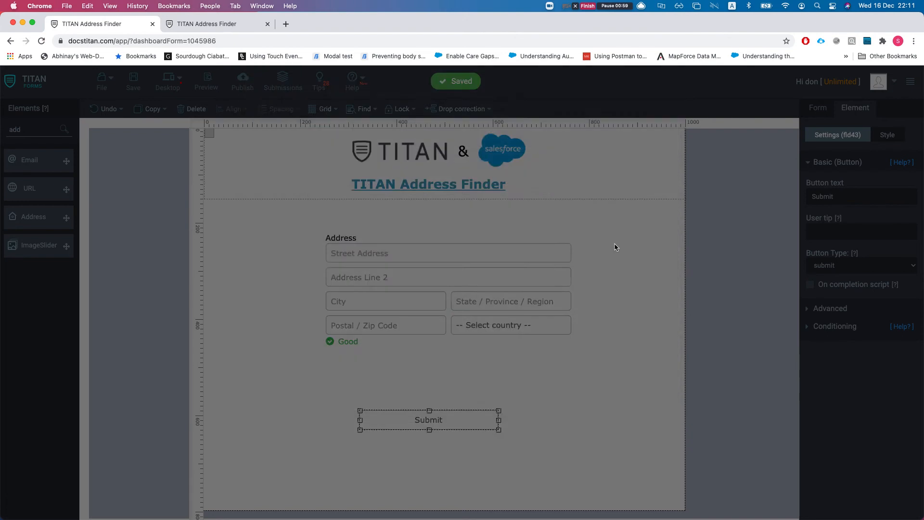
pyautogui.click(817, 108)
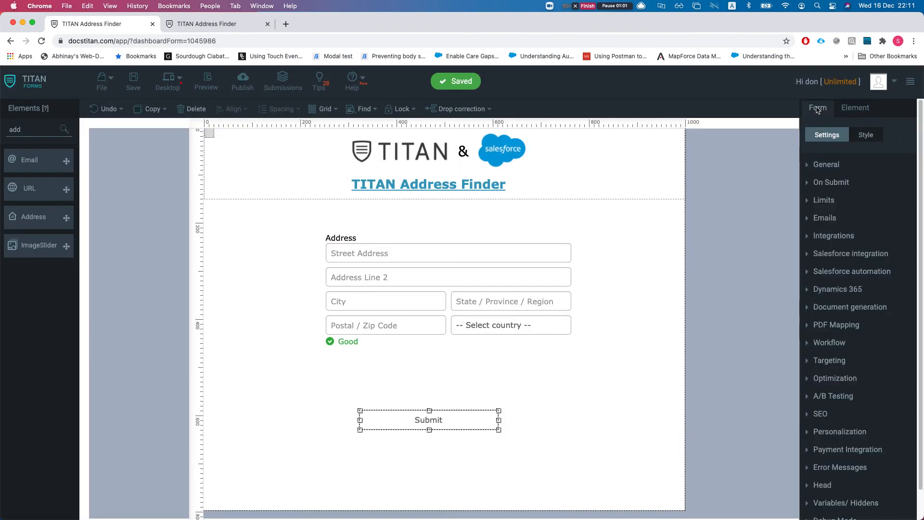
pyautogui.click(833, 255)
pyautogui.click(831, 242)
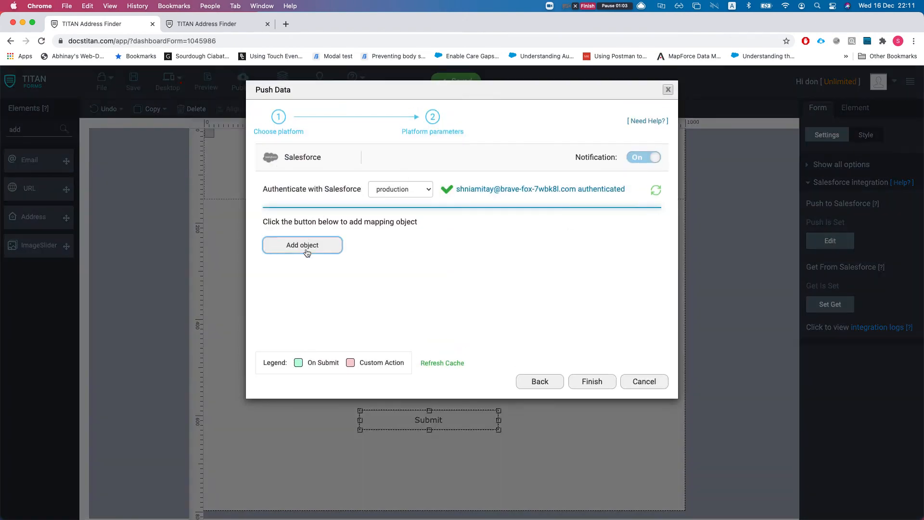
pyautogui.click(287, 245)
pyautogui.click(343, 149)
pyautogui.write('c')
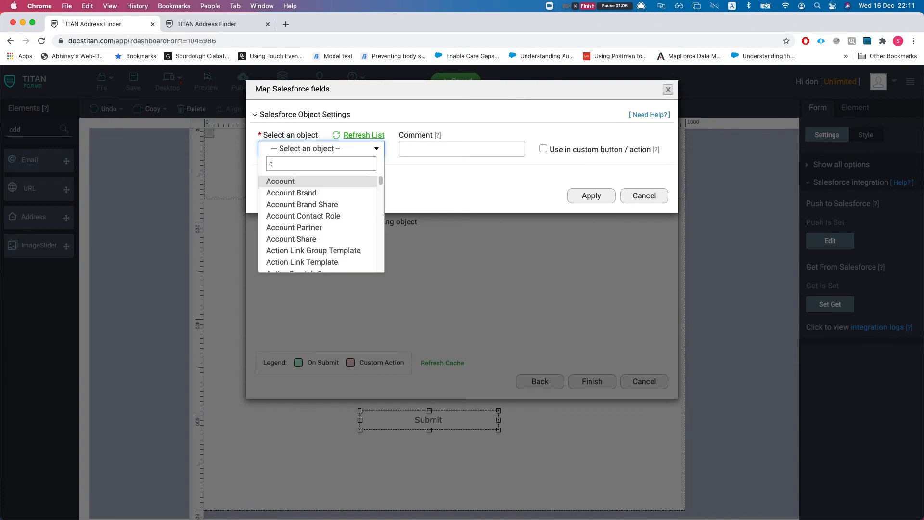
pyautogui.click(315, 181)
pyautogui.click(420, 154)
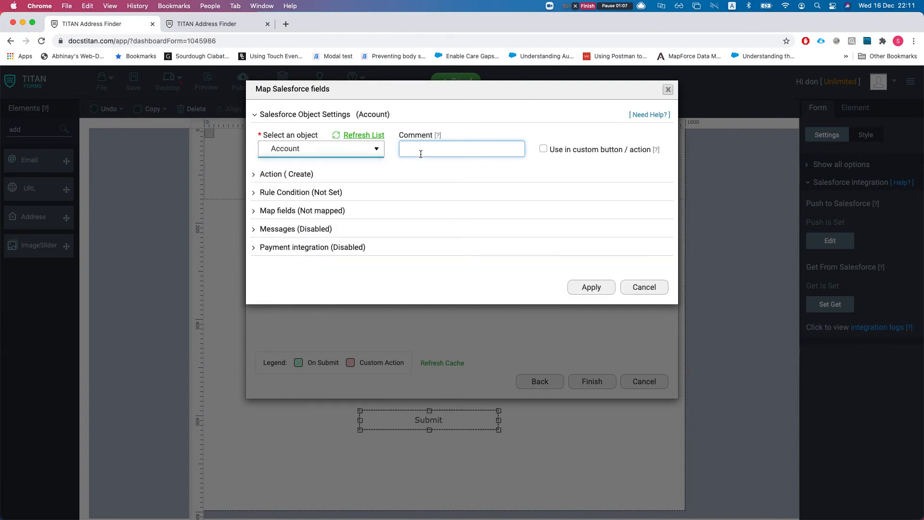
pyautogui.write('create acc')
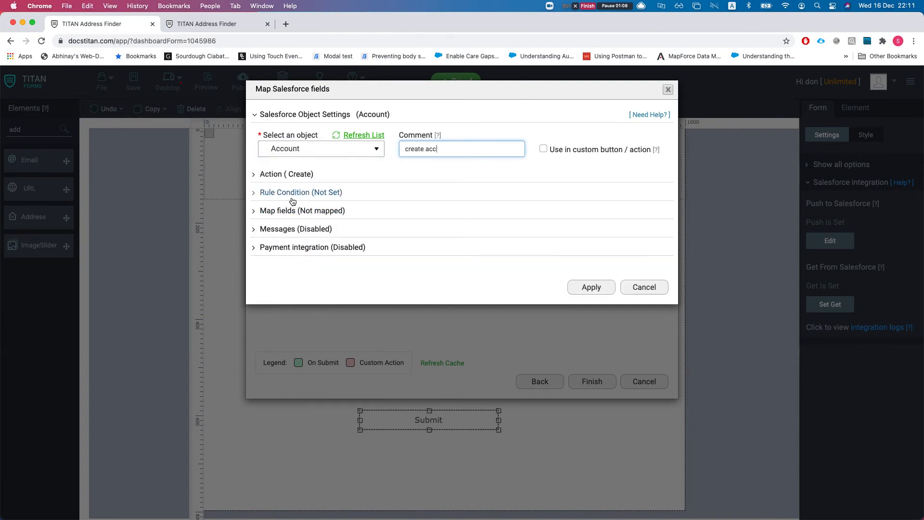
pyautogui.click(290, 211)
pyautogui.click(300, 260)
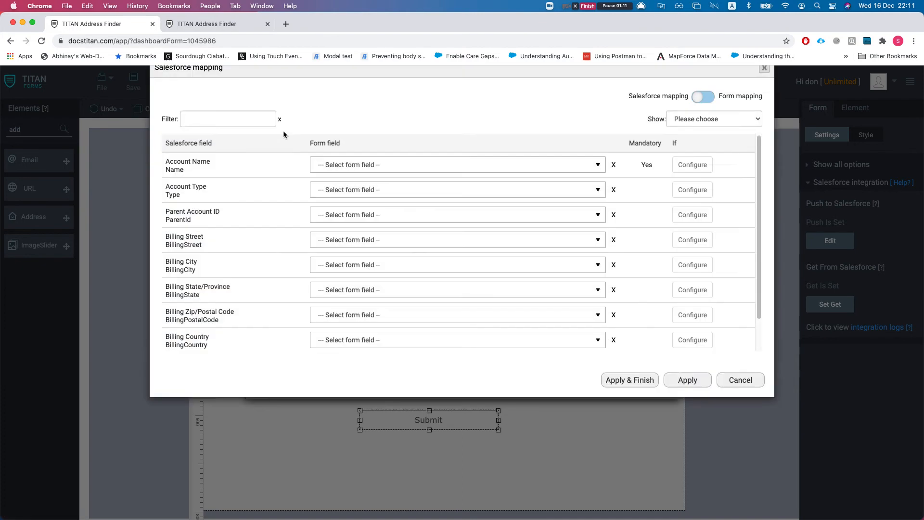
pyautogui.click(331, 257)
pyautogui.write('stre')
pyautogui.click(346, 288)
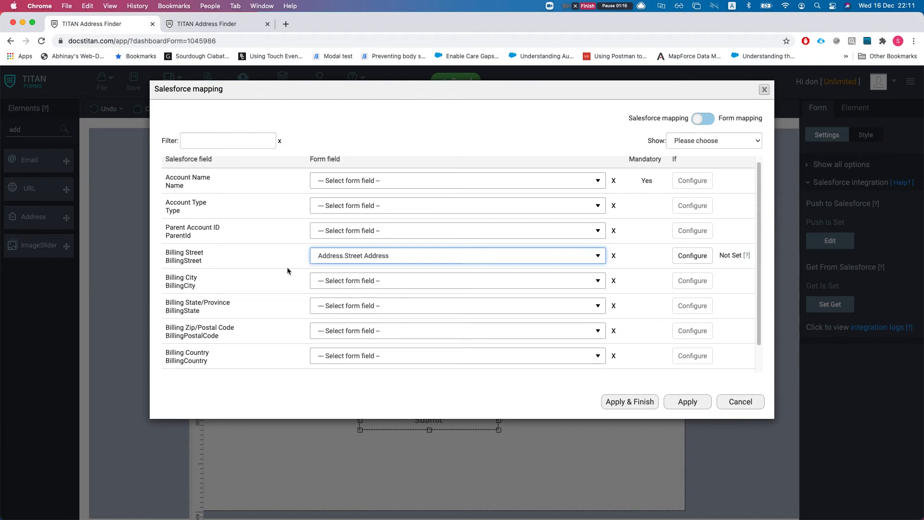
pyautogui.click(342, 282)
pyautogui.write('cit')
pyautogui.press('Return')
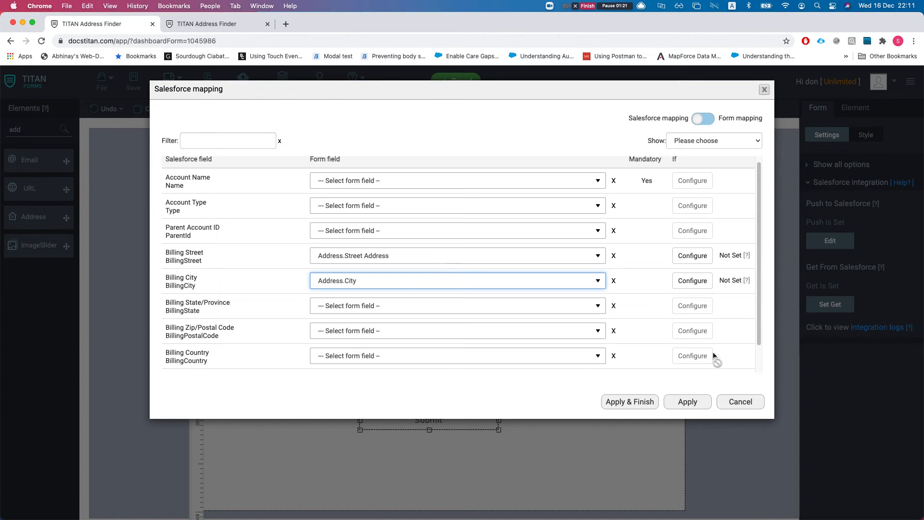
pyautogui.click(706, 394)
pyautogui.click(727, 403)
pyautogui.click(645, 374)
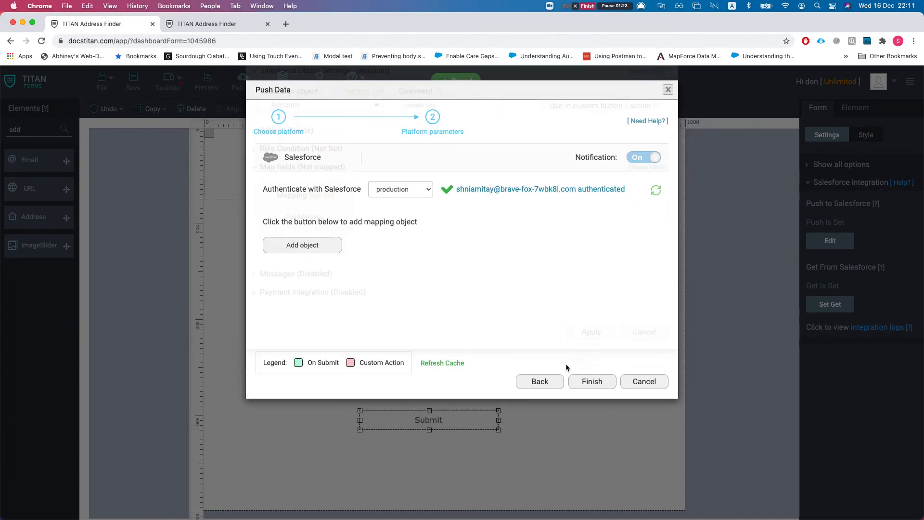
pyautogui.click(644, 382)
pyautogui.click(436, 310)
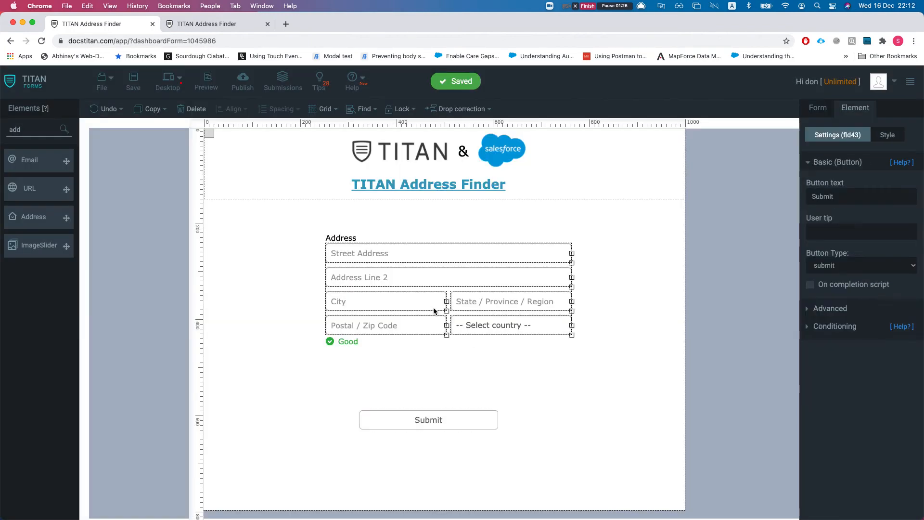
# Replace the Address block with a new Textbox labelled 'Find an address'
pyautogui.click(192, 108)
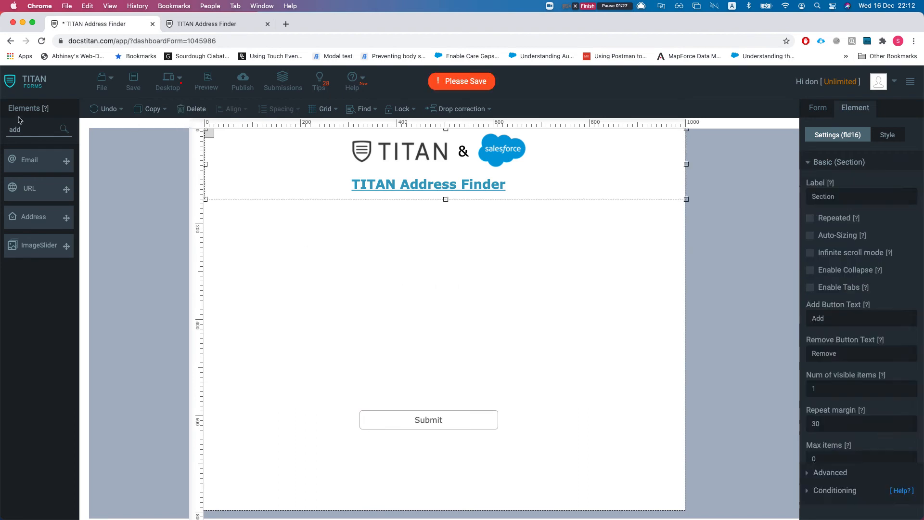
pyautogui.doubleClick(30, 127)
pyautogui.write('text')
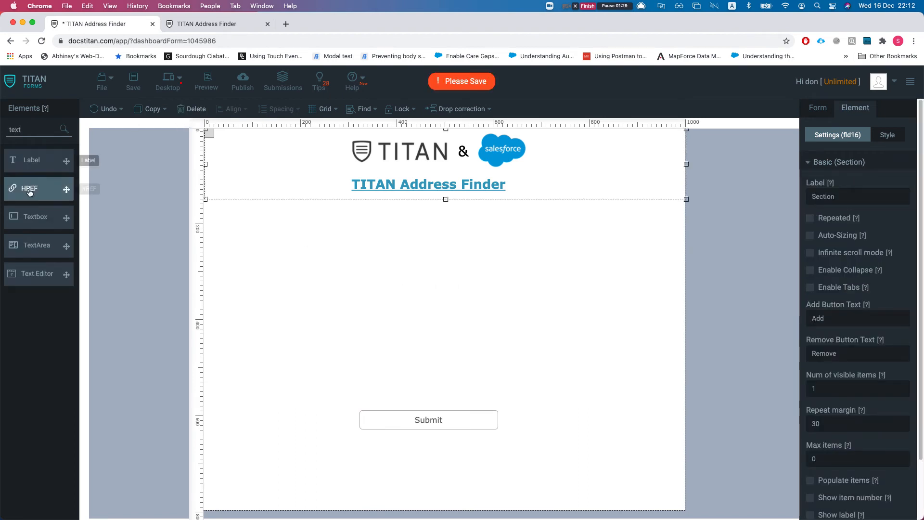
pyautogui.moveTo(43, 217); pyautogui.dragTo(379, 240)
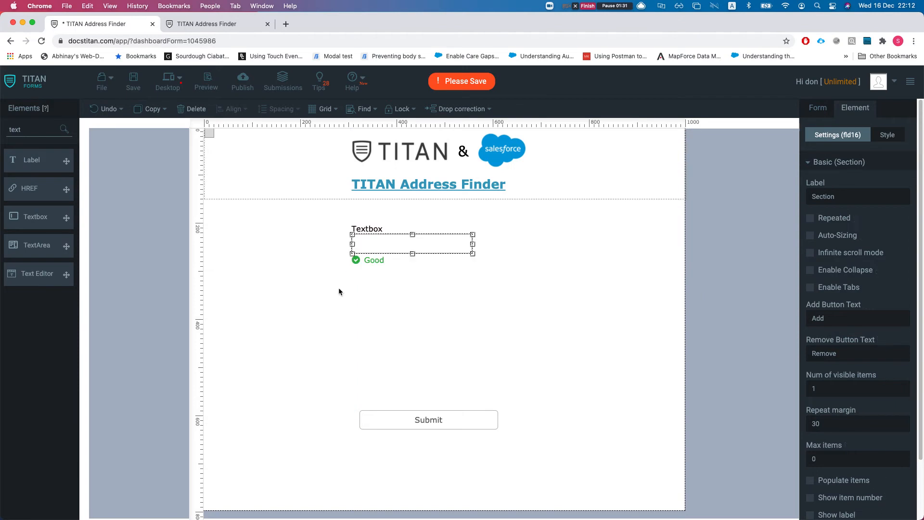
pyautogui.click(354, 242)
pyautogui.doubleClick(366, 227)
pyautogui.write('Find an address')
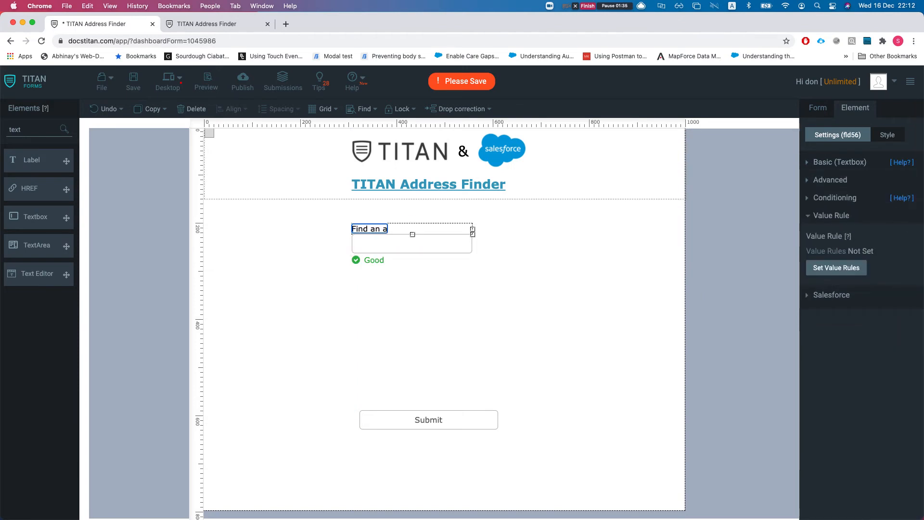
pyautogui.click(428, 331)
# Search the elements for 'hi' and drop a Hidden field left of the Find an address textbox
pyautogui.doubleClick(29, 129)
pyautogui.write('hu')
pyautogui.press('BackSpace')
pyautogui.write('i')
pyautogui.moveTo(20, 169); pyautogui.dragTo(234, 249)
pyautogui.moveTo(415, 248)
pyautogui.mouseDown()
pyautogui.moveTo(457, 251)
pyautogui.moveTo(422, 242)
pyautogui.mouseUp()
# Name the hidden field City and paste a copy below it named country
pyautogui.click(270, 245)
pyautogui.click(880, 203)
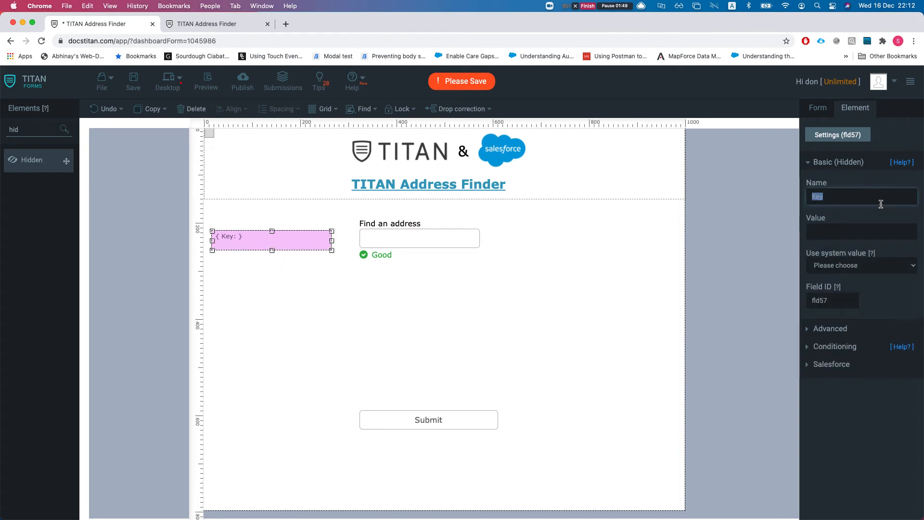
pyautogui.write('City')
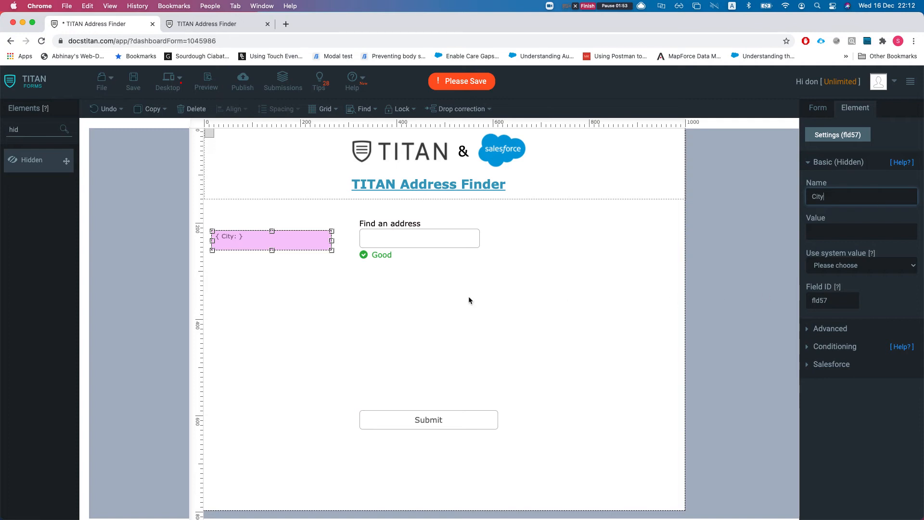
pyautogui.click(565, 295)
pyautogui.click(285, 238)
pyautogui.press('super+c')
pyautogui.press('super+v')
pyautogui.moveTo(274, 263); pyautogui.dragTo(258, 284)
pyautogui.click(866, 196)
pyautogui.press('super+a')
pyautogui.write('country')
pyautogui.click(416, 387)
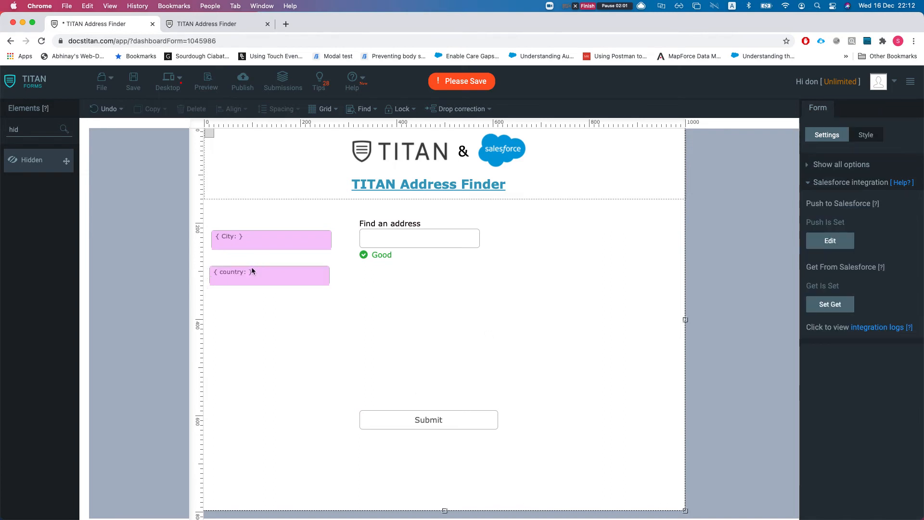
# Duplicate the hidden field twice more, stacking copies named street and full address
pyautogui.click(253, 273)
pyautogui.press('super+c')
pyautogui.press('super+v')
pyautogui.moveTo(273, 302); pyautogui.dragTo(259, 321)
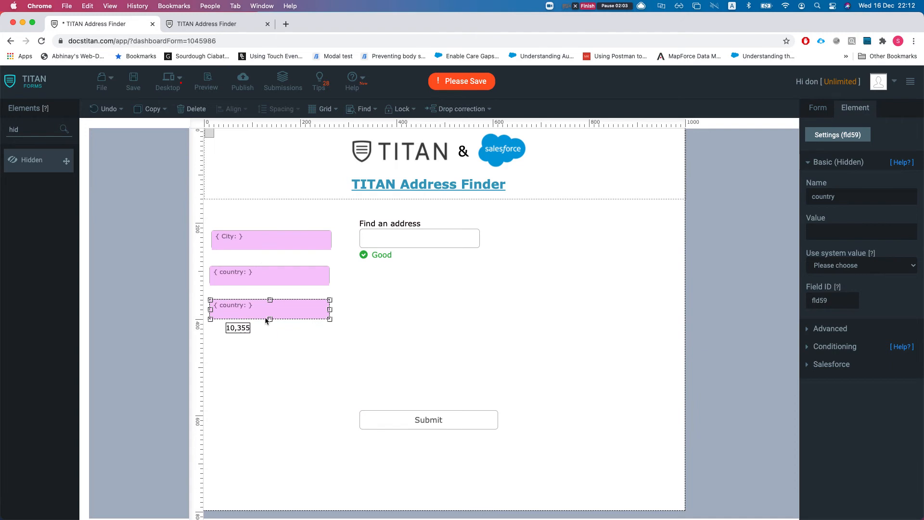
pyautogui.doubleClick(850, 202)
pyautogui.write('stree')
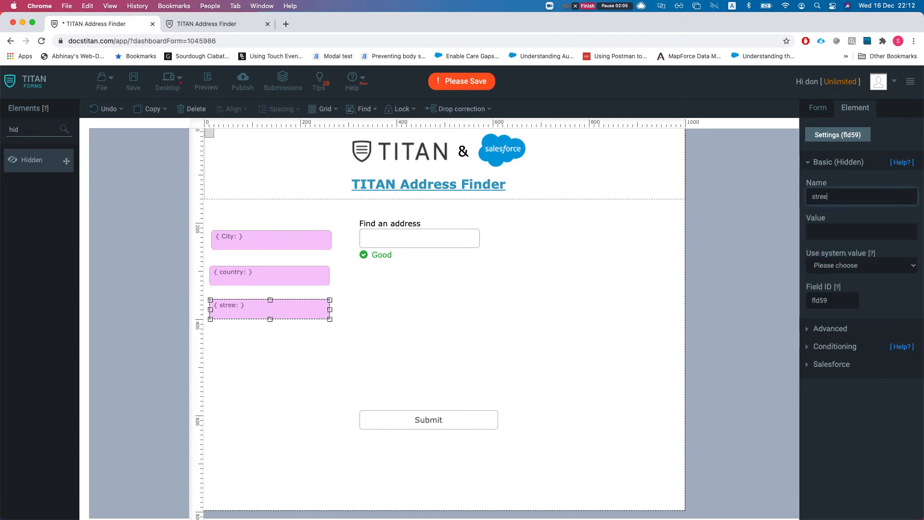
pyautogui.write('t')
pyautogui.click(274, 357)
pyautogui.click(273, 312)
pyautogui.press('super+c')
pyautogui.press('super+v')
pyautogui.moveTo(265, 327); pyautogui.dragTo(249, 350)
pyautogui.doubleClick(845, 191)
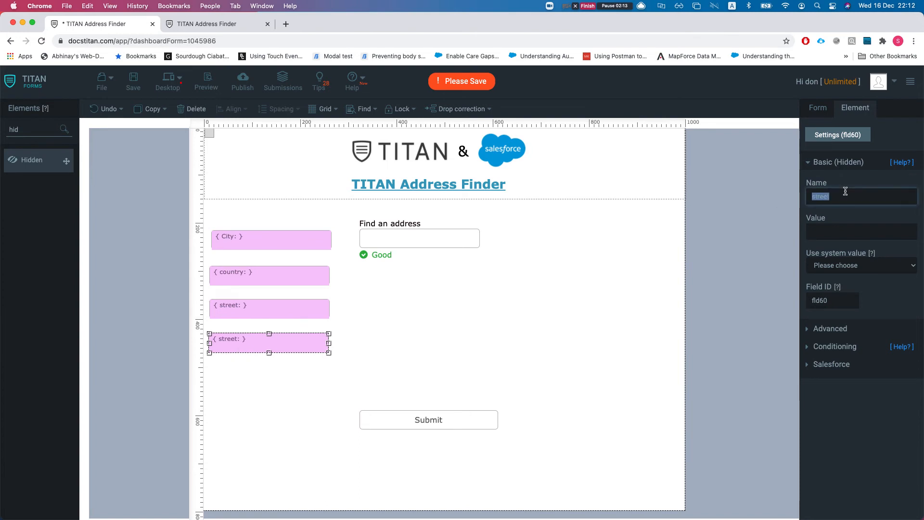
pyautogui.write('full address')
pyautogui.click(385, 331)
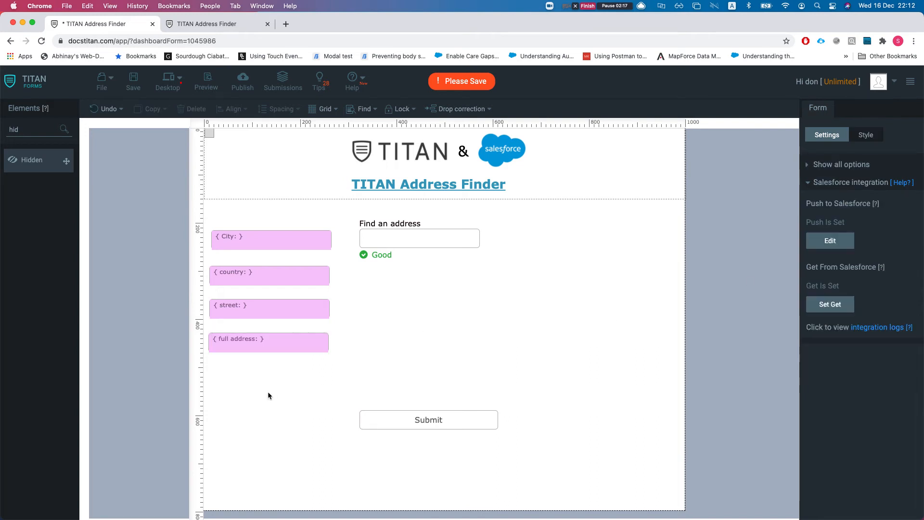
# Add a final hidden field copy named long below full address
pyautogui.click(267, 337)
pyautogui.press('super+c')
pyautogui.press('super+v')
pyautogui.moveTo(259, 362); pyautogui.dragTo(245, 381)
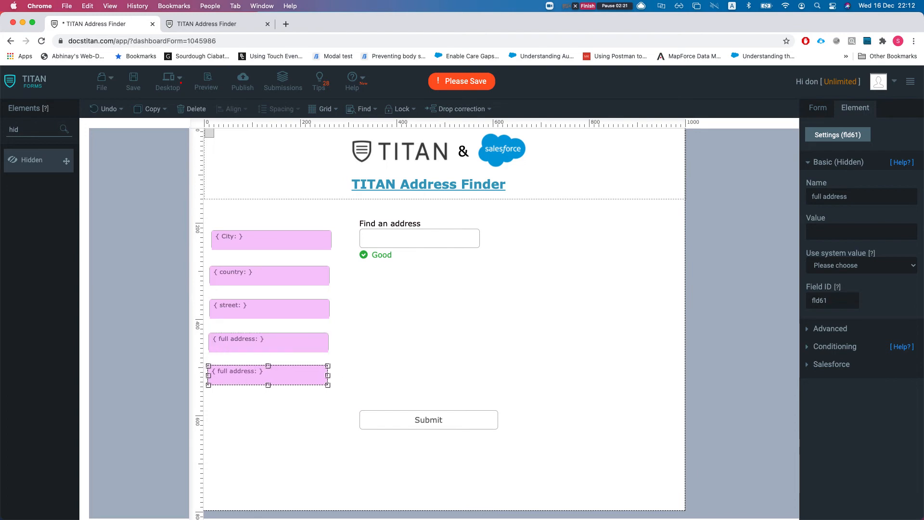
pyautogui.tripleClick(881, 197)
pyautogui.write('long')
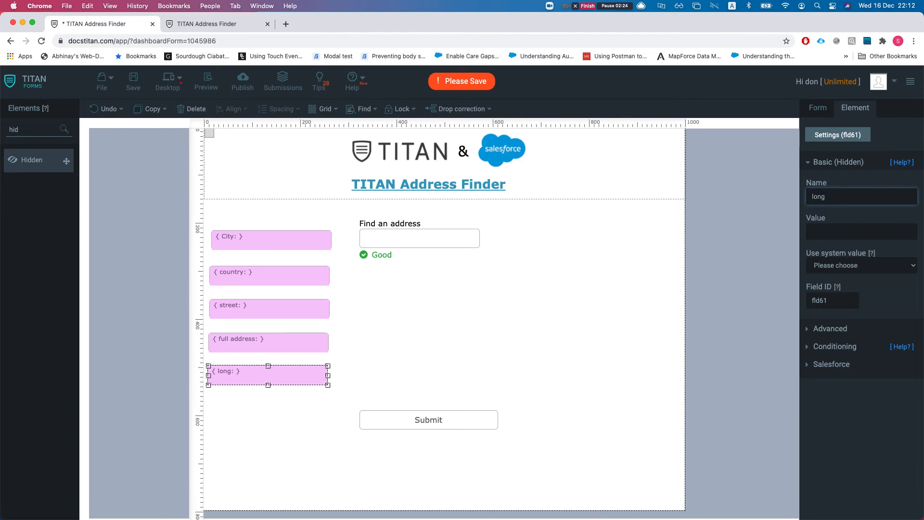
pyautogui.click(582, 268)
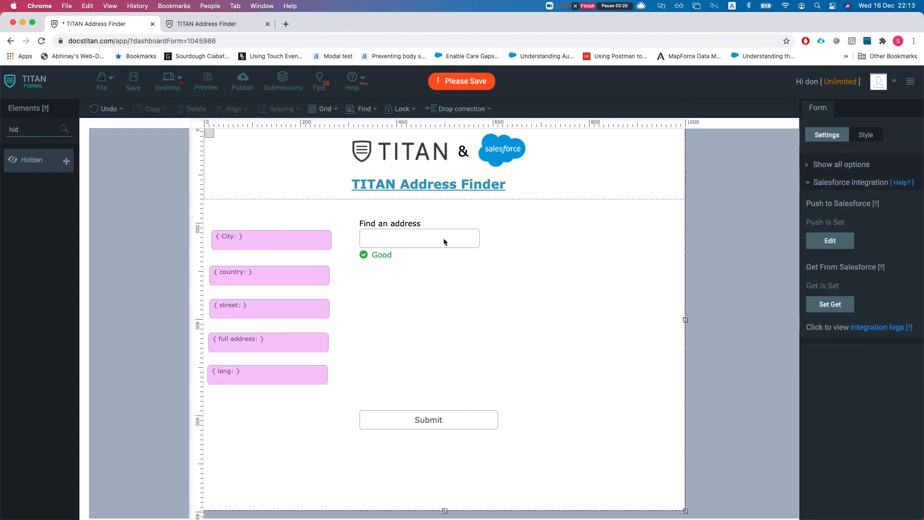
# Nudge the Find an address textbox into place and drag its right edge outward to widen it
pyautogui.click(404, 229)
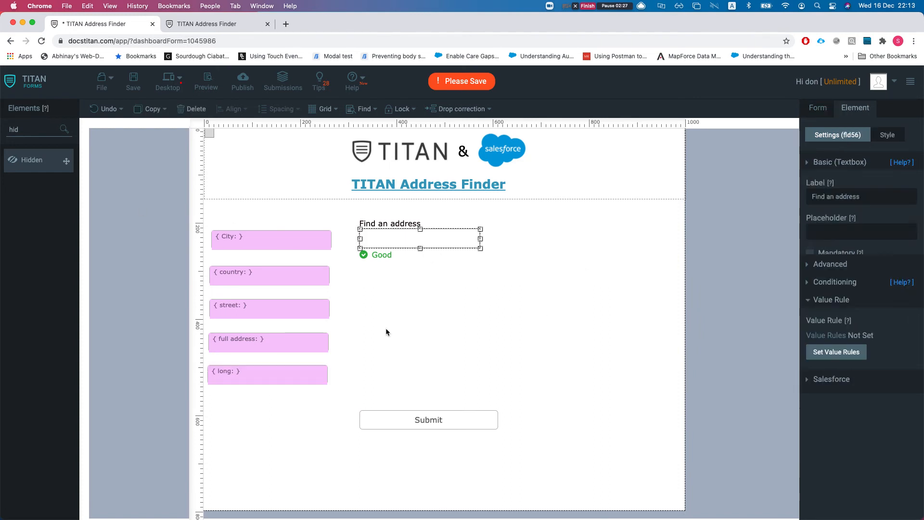
pyautogui.click(429, 422)
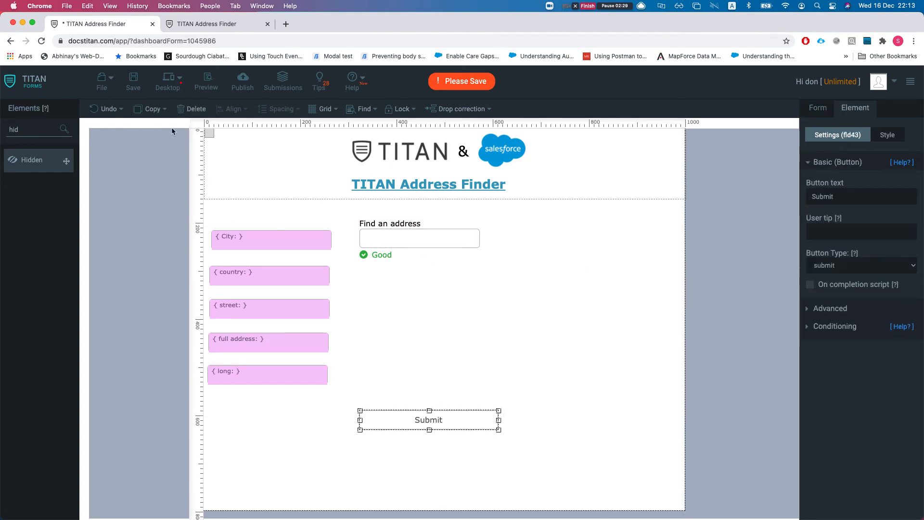
pyautogui.moveTo(396, 249)
pyautogui.mouseDown()
pyautogui.moveTo(406, 264)
pyautogui.moveTo(393, 249)
pyautogui.mouseUp()
pyautogui.moveTo(477, 239); pyautogui.dragTo(531, 240)
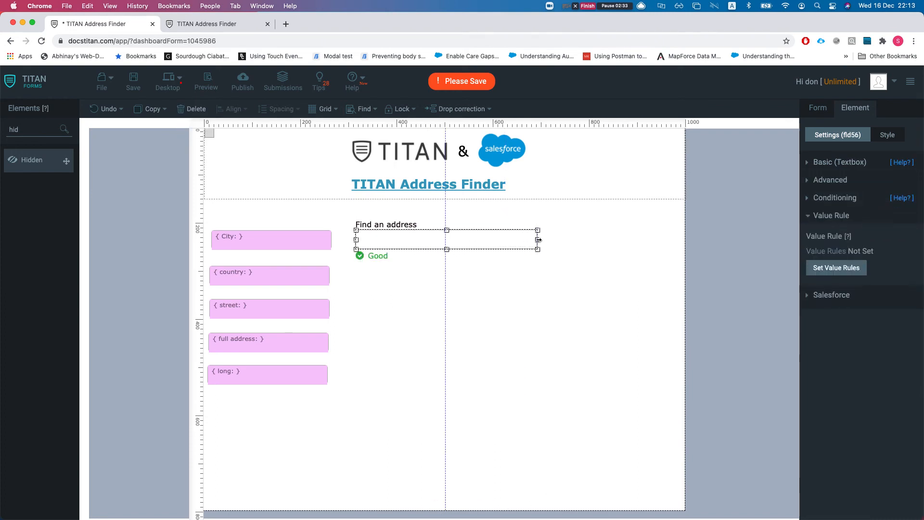
# Give Find an address an AddressFinder rule with Country Australia and the API key, adding a mapping row
pyautogui.click(429, 281)
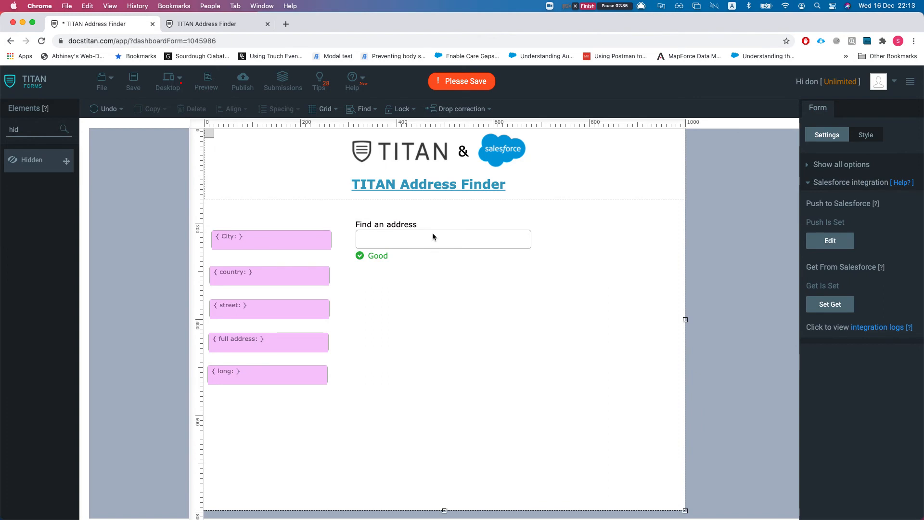
pyautogui.click(412, 246)
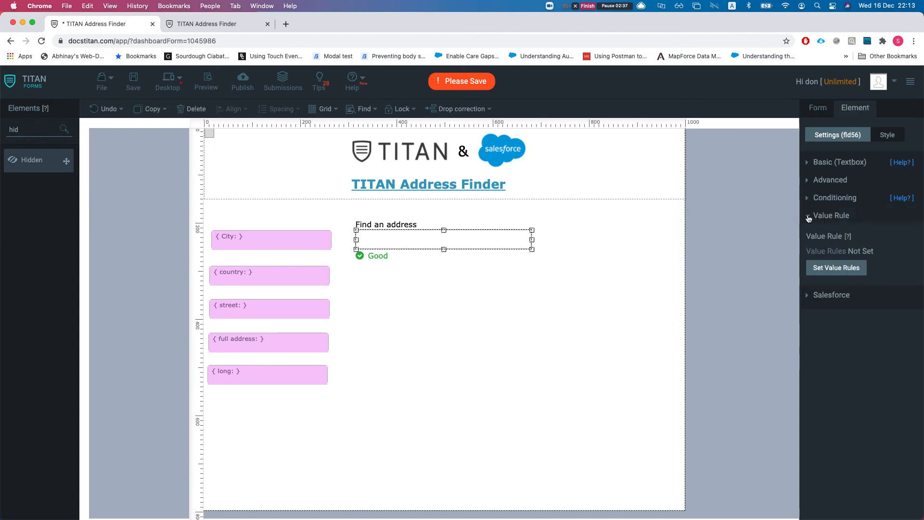
pyautogui.click(829, 268)
pyautogui.click(265, 166)
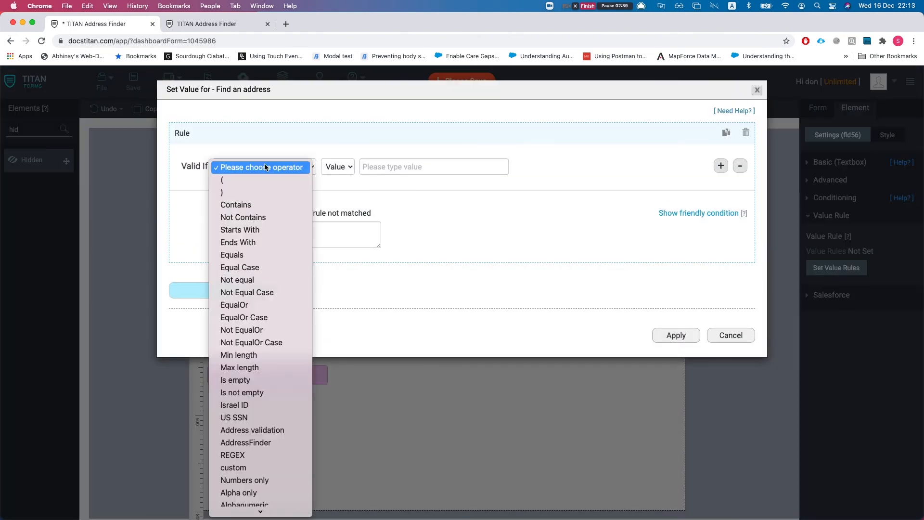
pyautogui.click(266, 445)
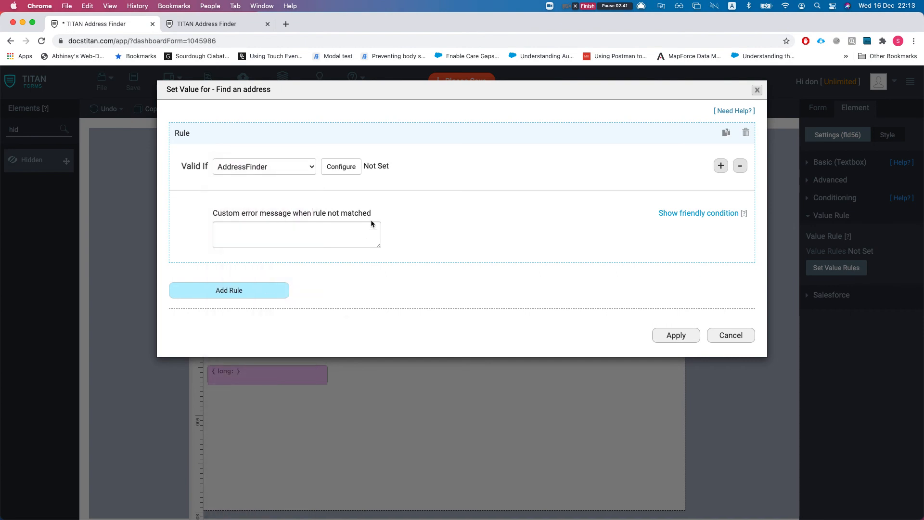
pyautogui.click(355, 166)
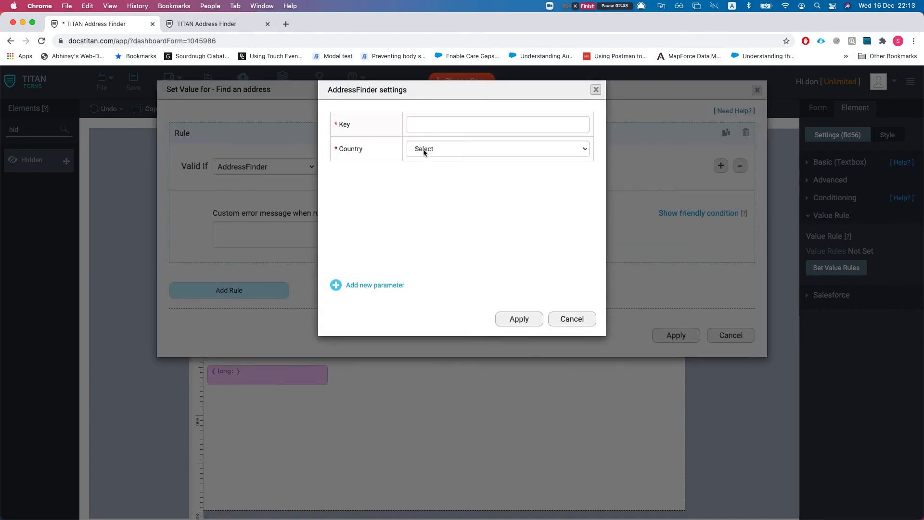
pyautogui.click(436, 149)
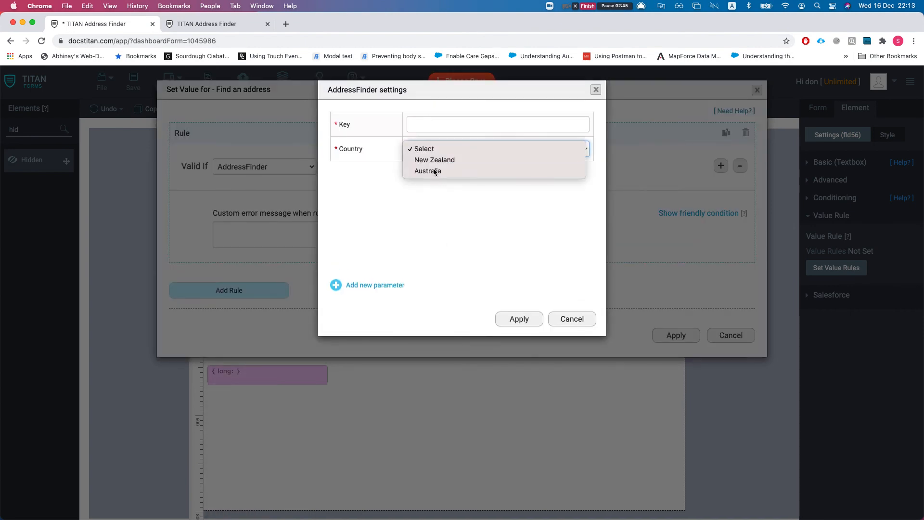
pyautogui.click(433, 171)
pyautogui.click(431, 121)
pyautogui.write('dsfsdfdsf')
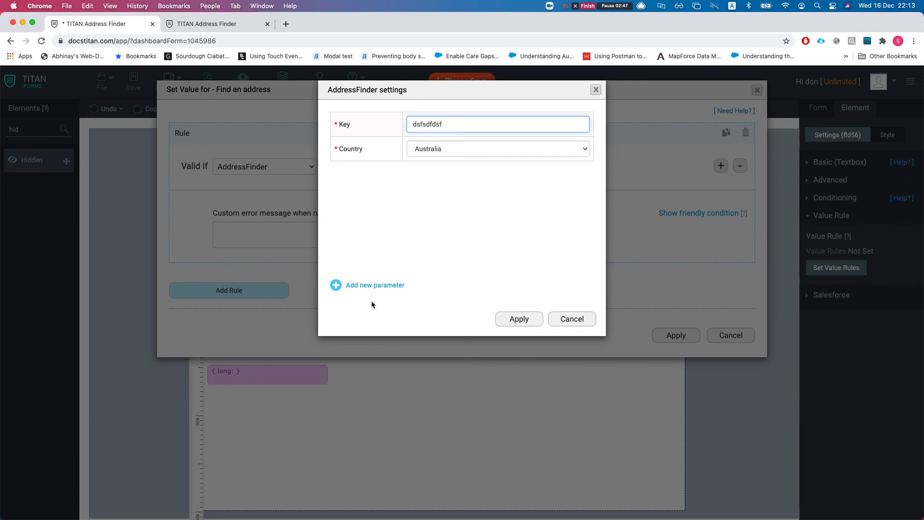
pyautogui.click(364, 287)
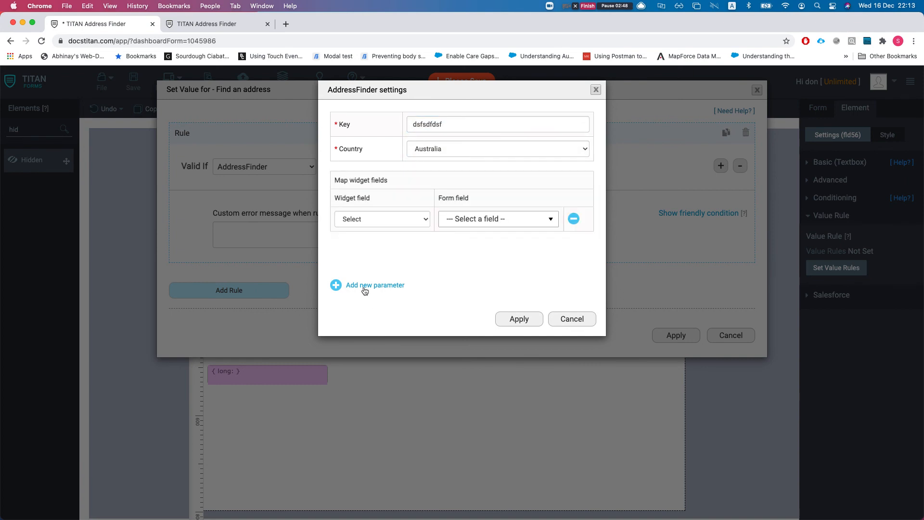
# Map the AddressFinder widget field locality_name to the City form field
pyautogui.click(383, 222)
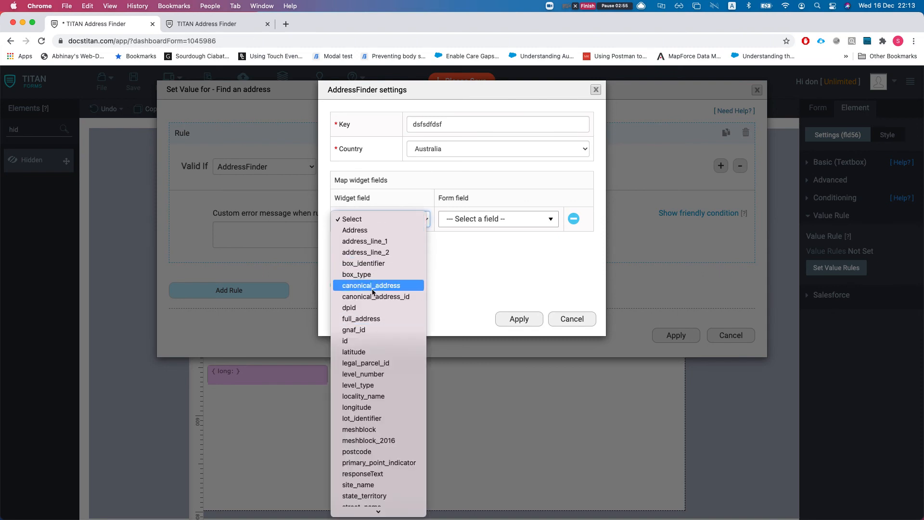
pyautogui.scroll(-3, 368, 282)
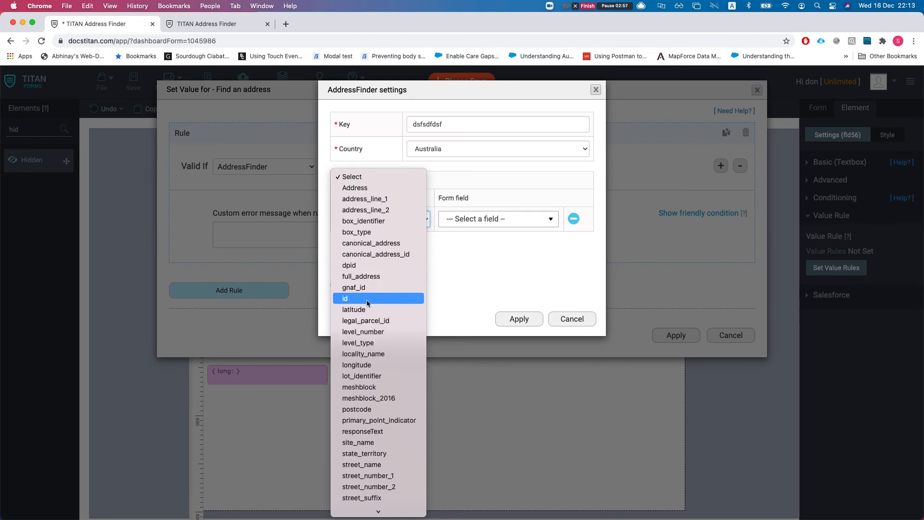
pyautogui.scroll(-1, 372, 339)
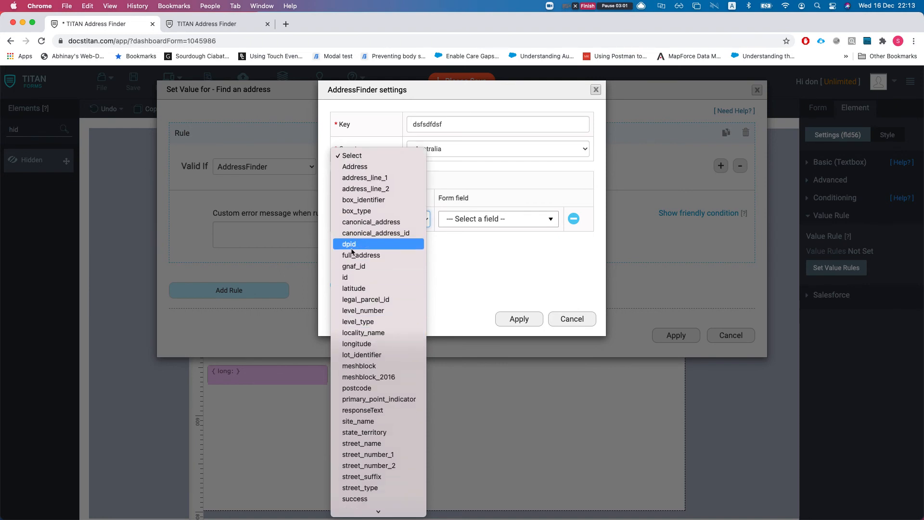
pyautogui.write('locality_name')
pyautogui.press('Return')
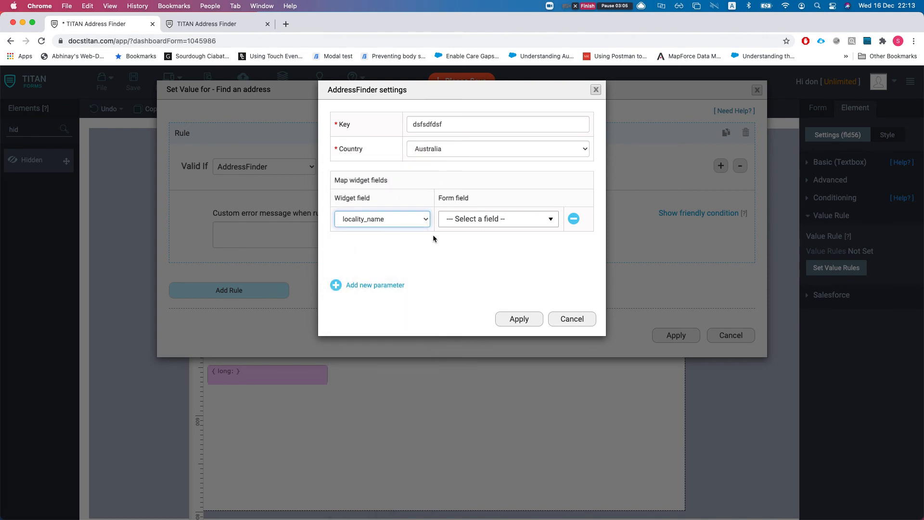
pyautogui.click(454, 219)
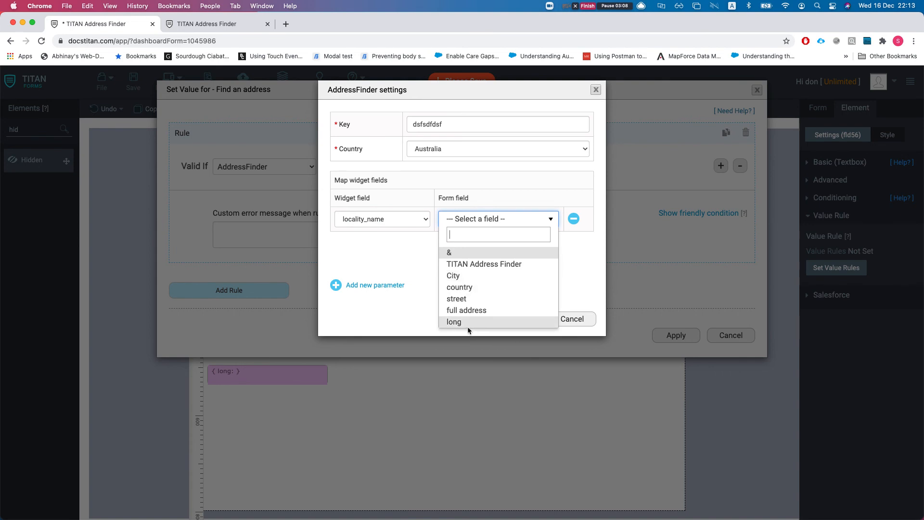
pyautogui.click(463, 276)
# Add more mapping rows and map longitude to the long field
pyautogui.click(382, 287)
pyautogui.click(370, 289)
pyautogui.click(369, 288)
pyautogui.scroll(-1, 382, 224)
pyautogui.click(373, 212)
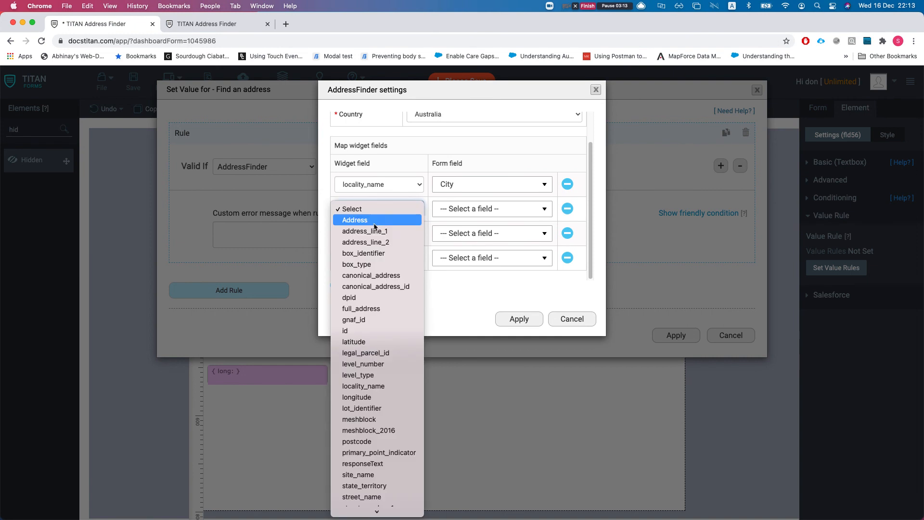
pyautogui.write('longitude')
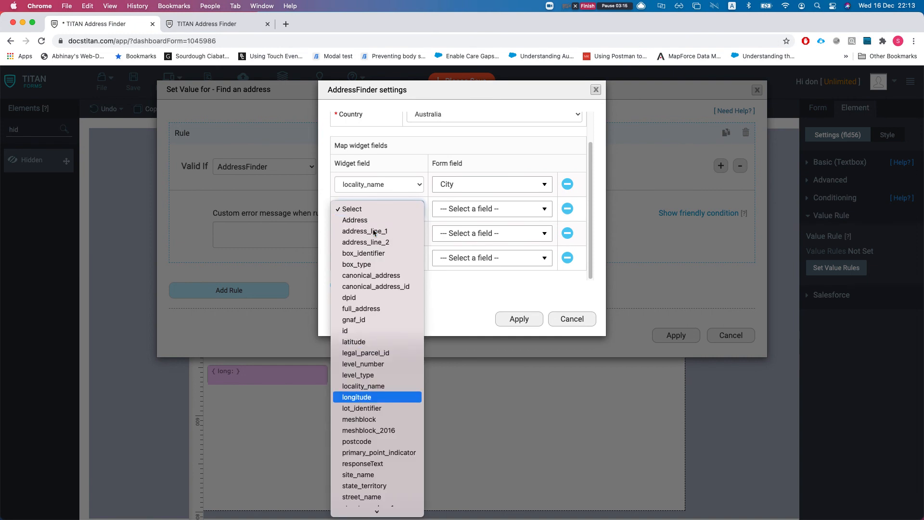
pyautogui.press('Return')
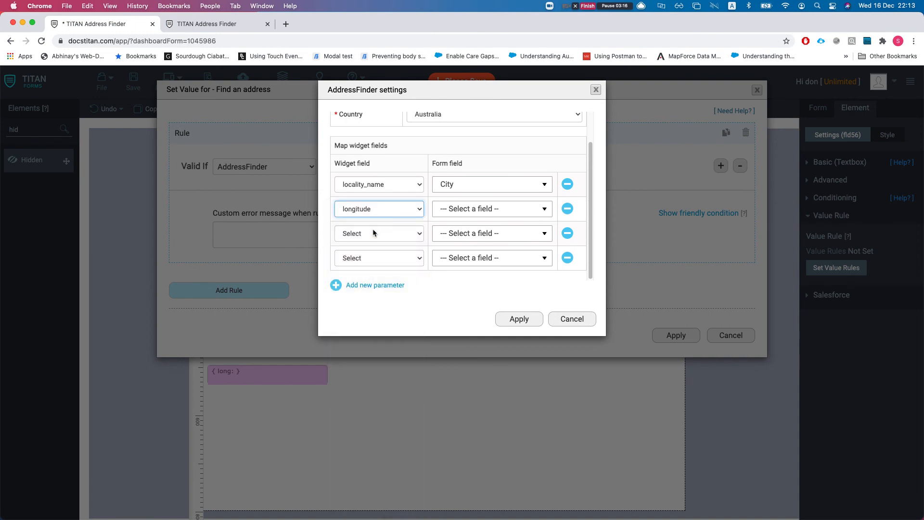
pyautogui.click(458, 212)
pyautogui.click(450, 312)
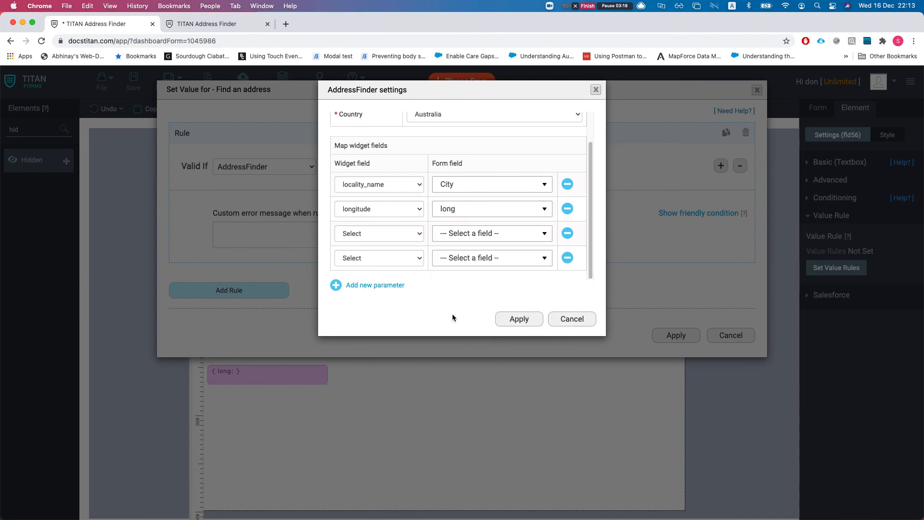
# Map Address to full address and address_line_1 to street, then apply the mappings
pyautogui.click(366, 240)
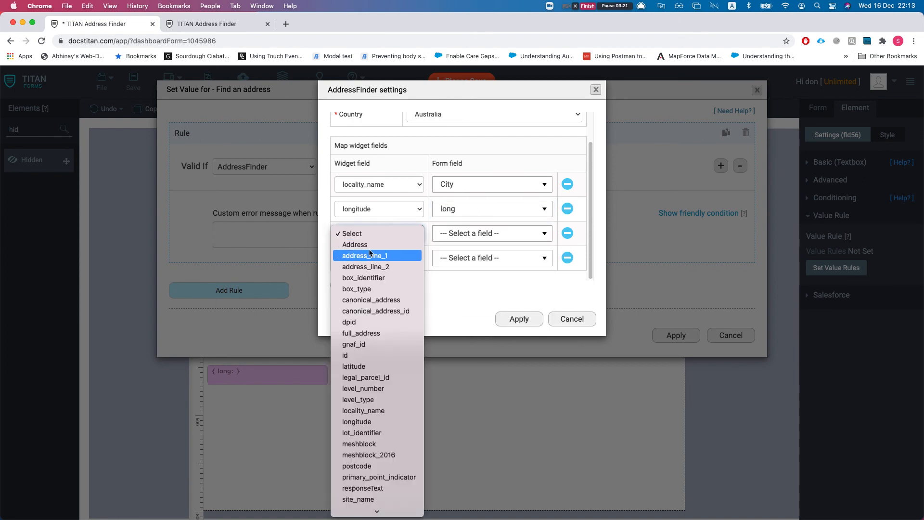
pyautogui.click(377, 245)
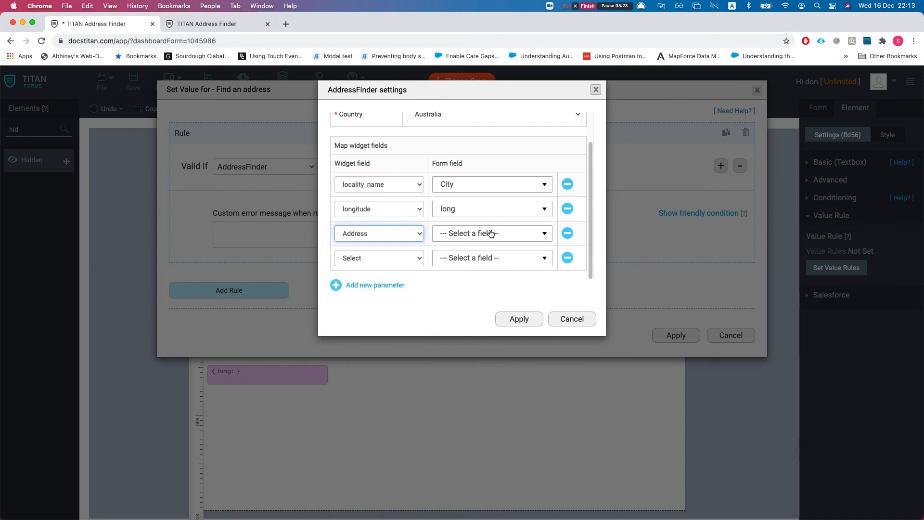
pyautogui.click(492, 233)
pyautogui.click(470, 325)
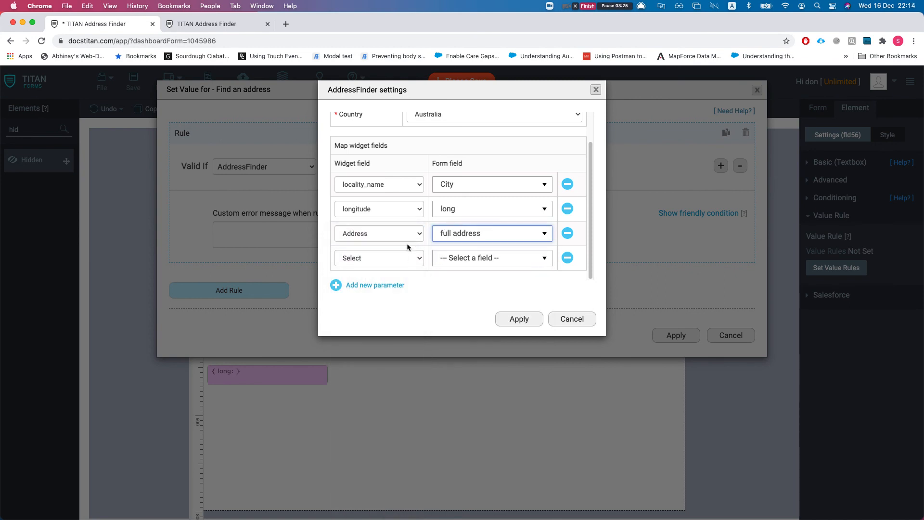
pyautogui.click(376, 259)
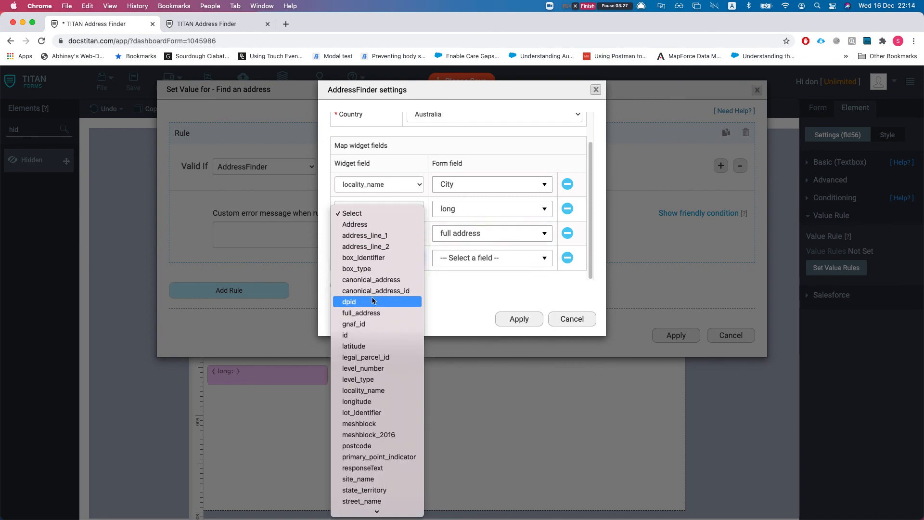
pyautogui.click(371, 235)
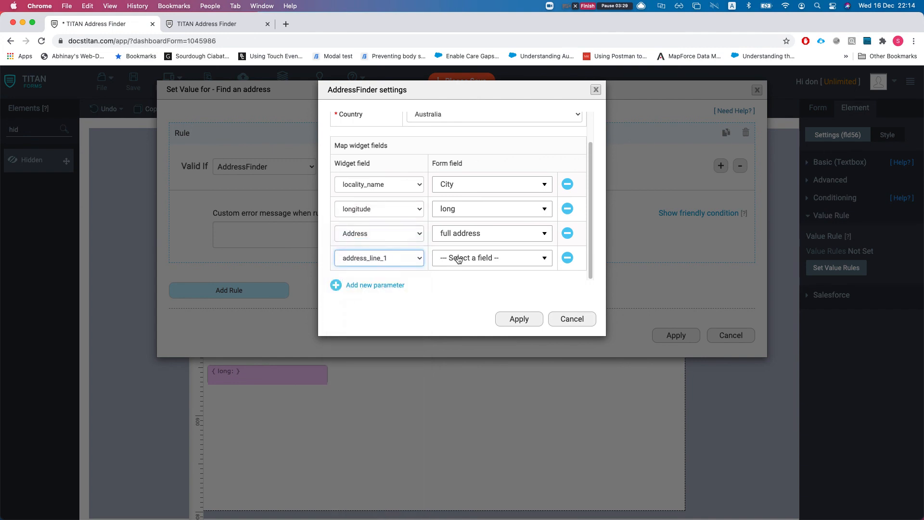
pyautogui.click(457, 260)
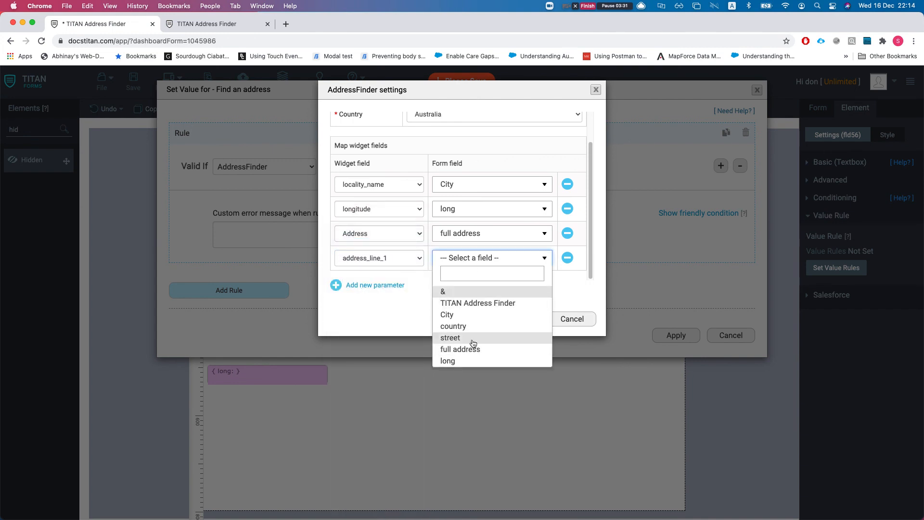
pyautogui.click(452, 337)
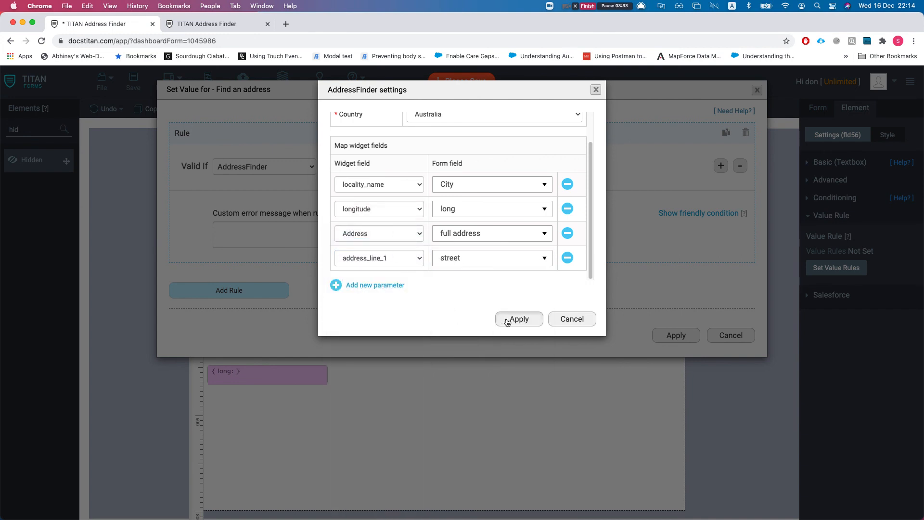
pyautogui.click(503, 324)
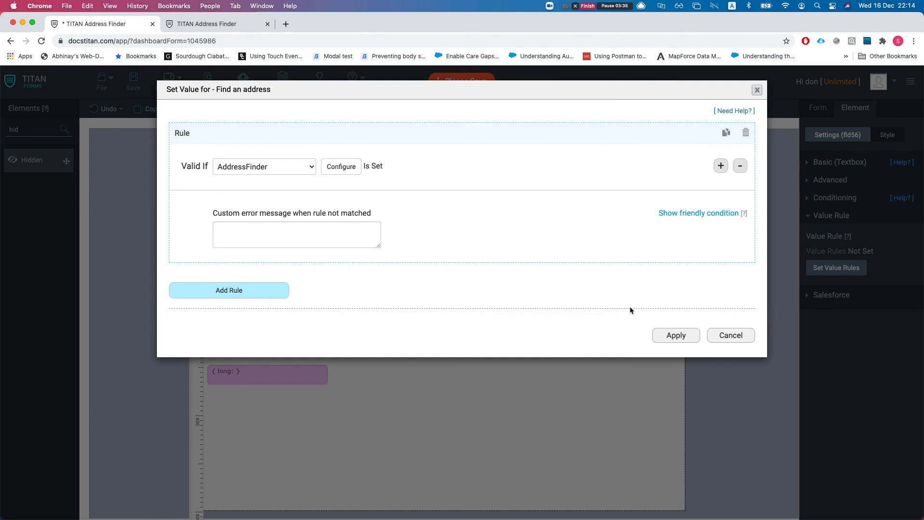
# Confirm the AddressFinder settings and apply the value rule to Find an address
pyautogui.click(341, 167)
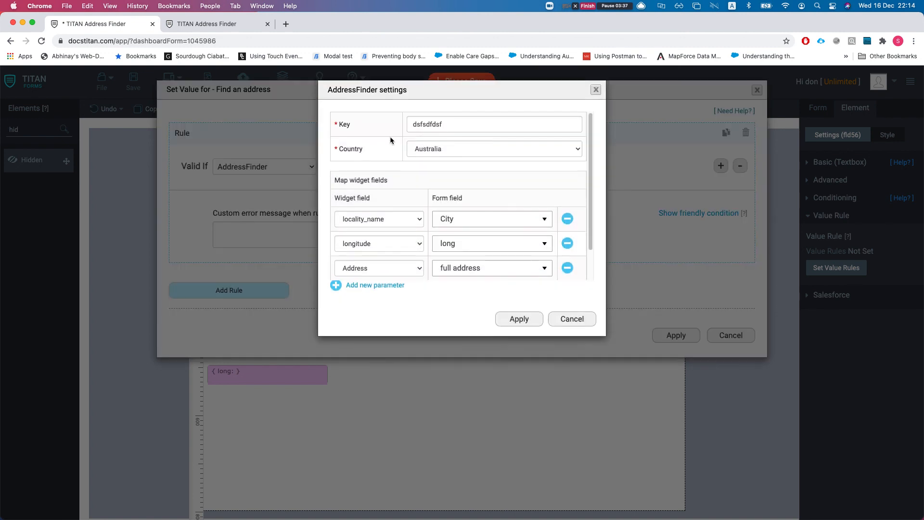
pyautogui.doubleClick(419, 124)
pyautogui.click(393, 123)
pyautogui.click(513, 325)
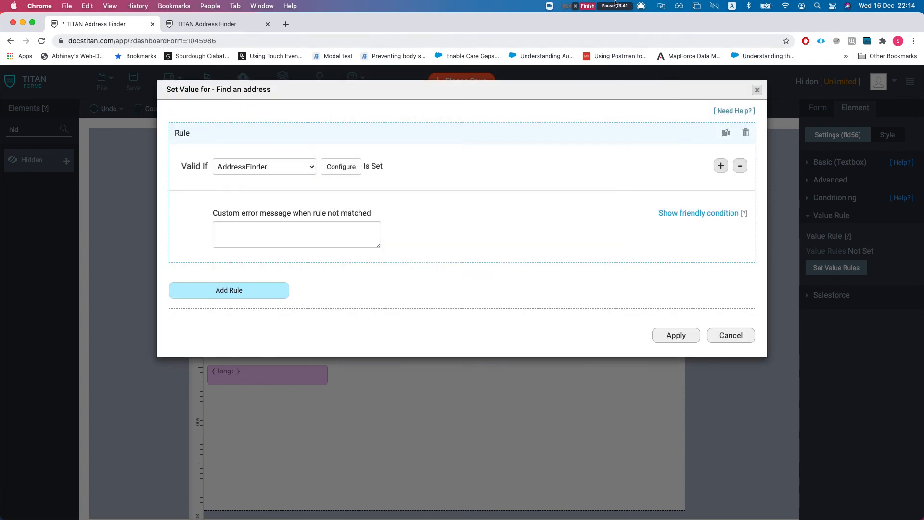
pyautogui.click(675, 335)
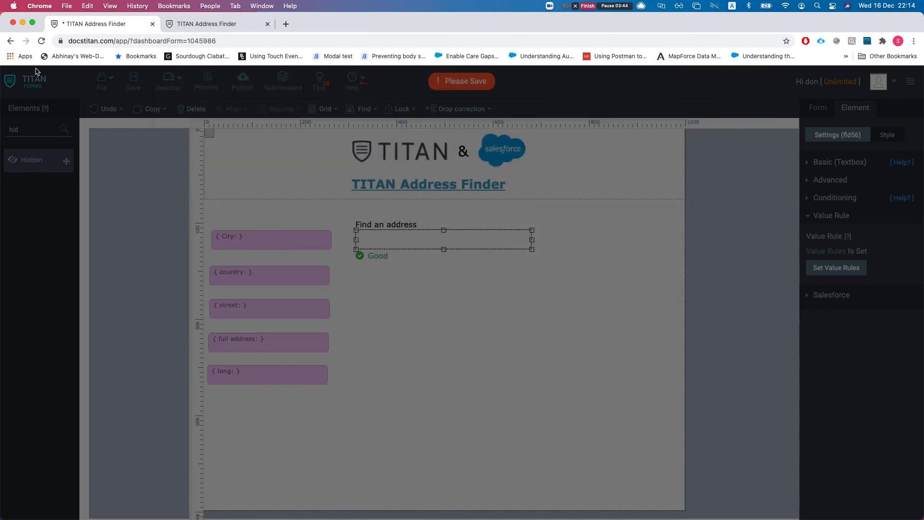
# Save the form, open the published view in a new tab, and close Publish
pyautogui.click(127, 88)
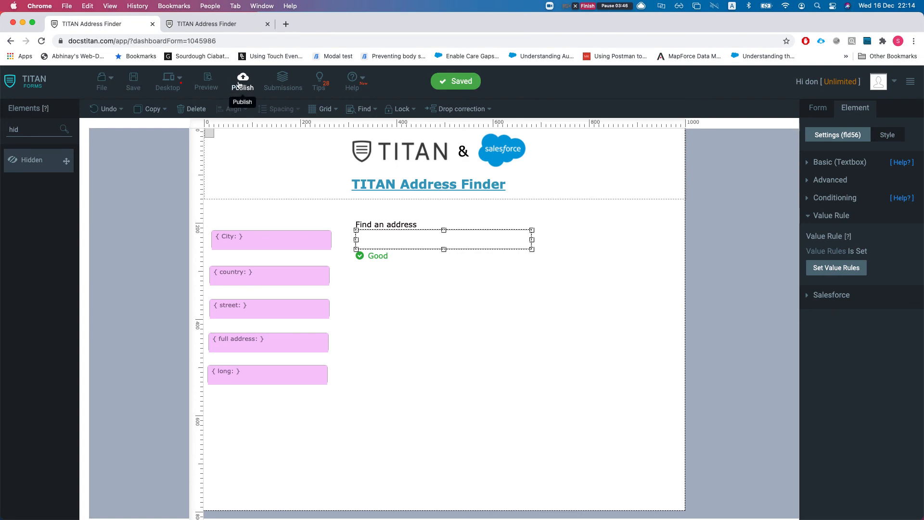
pyautogui.click(242, 82)
pyautogui.click(615, 129)
pyautogui.click(122, 28)
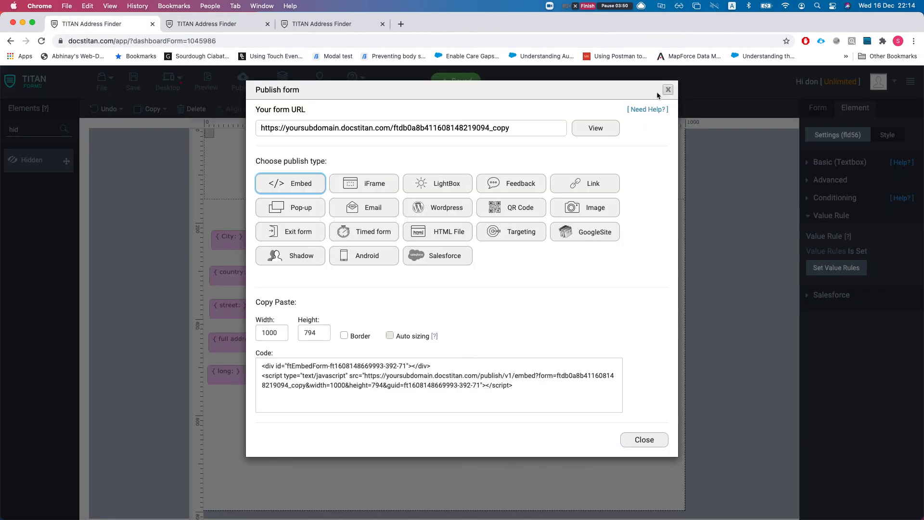
pyautogui.click(667, 90)
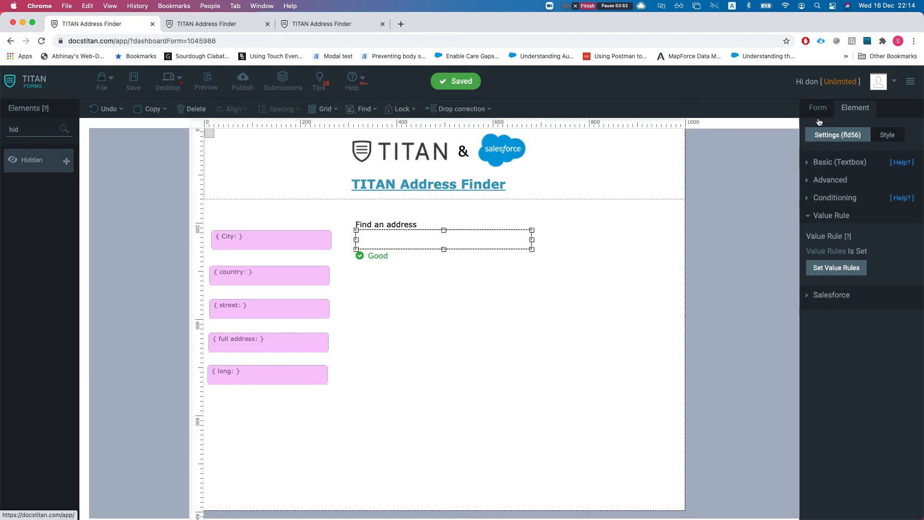
# Show the whole-form settings, collapse Salesforce integration and expand Debug Mode
pyautogui.click(820, 114)
pyautogui.click(832, 184)
pyautogui.scroll(-2, 823, 406)
pyautogui.click(830, 485)
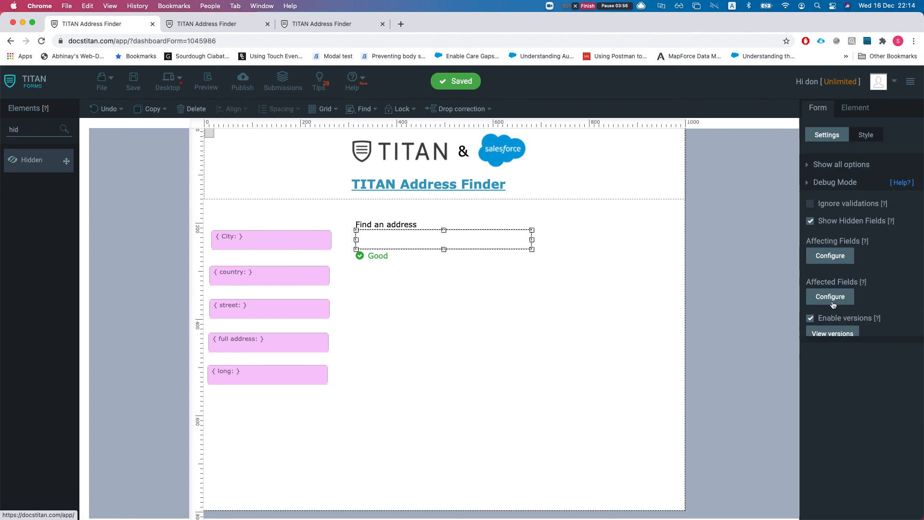
# In the published form preview, search 'he' in Find an address and accept the second suggestion
pyautogui.click(215, 24)
pyautogui.click(436, 184)
pyautogui.write('hee')
pyautogui.press('BackSpace')
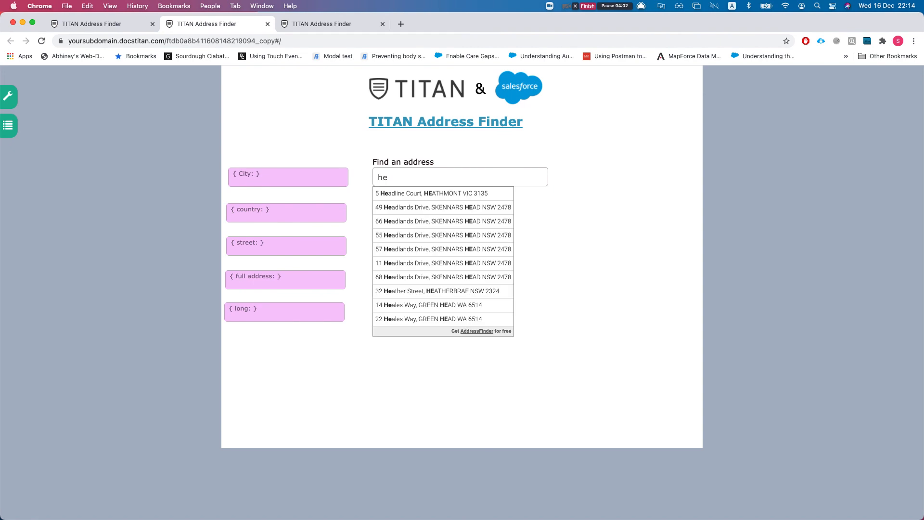
pyautogui.press('Down')
pyautogui.press('Down')
pyautogui.press('Return')
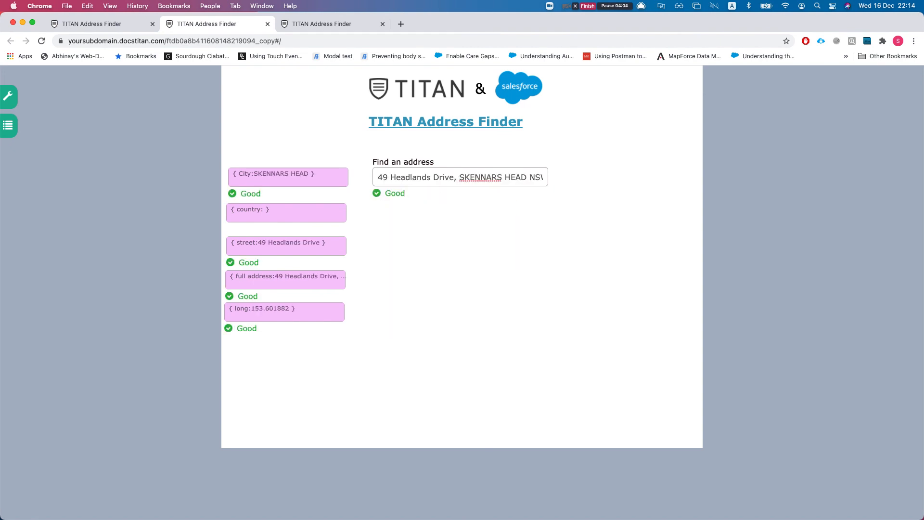
# Inspect the auto-filled address field values, then return to the form editor
pyautogui.moveTo(237, 209); pyautogui.dragTo(266, 212)
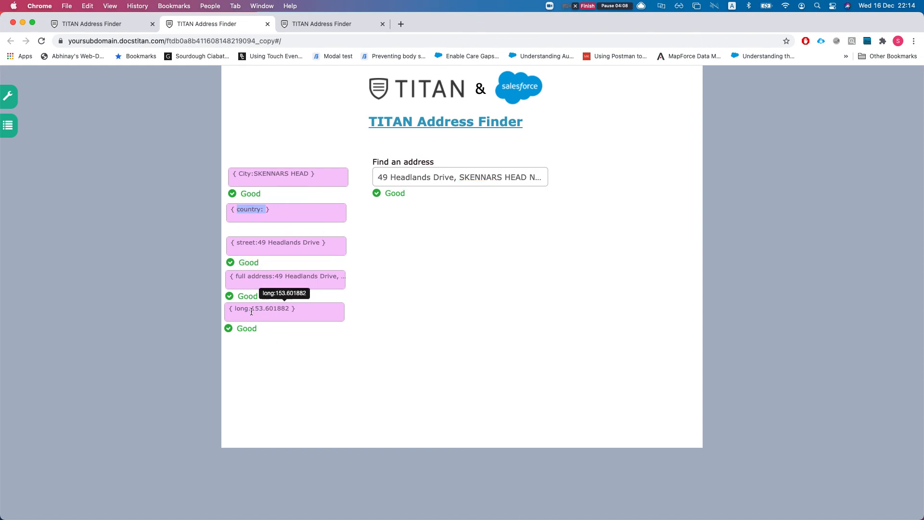
pyautogui.moveTo(248, 275); pyautogui.dragTo(315, 283)
pyautogui.click(314, 278)
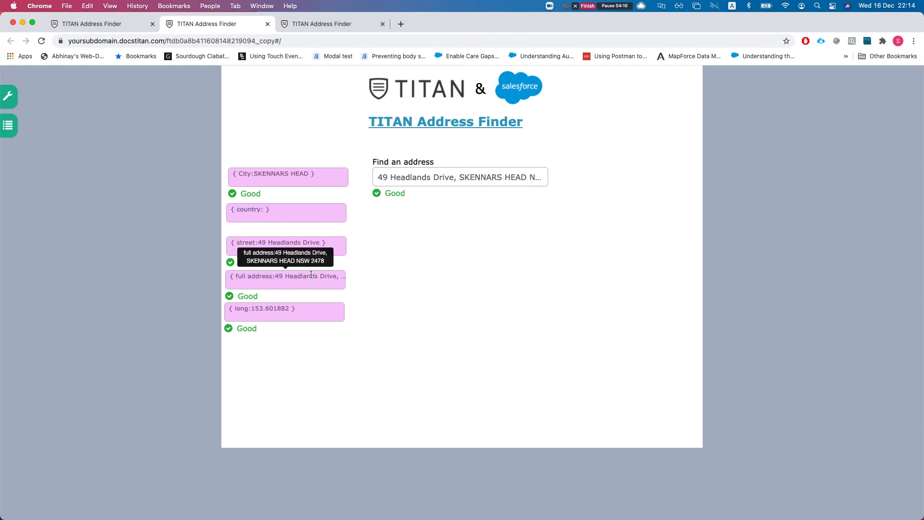
pyautogui.moveTo(265, 182); pyautogui.dragTo(281, 191)
pyautogui.click(276, 216)
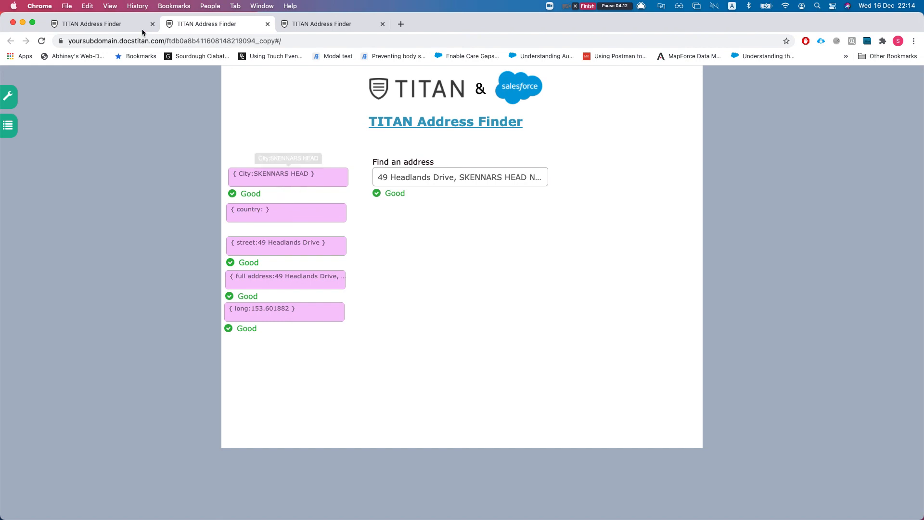
pyautogui.click(92, 28)
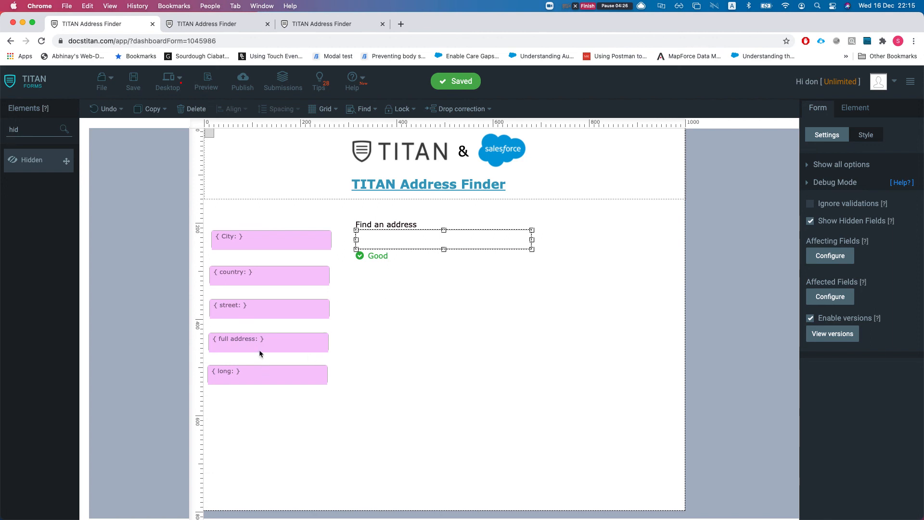
pyautogui.click(264, 308)
pyautogui.click(268, 272)
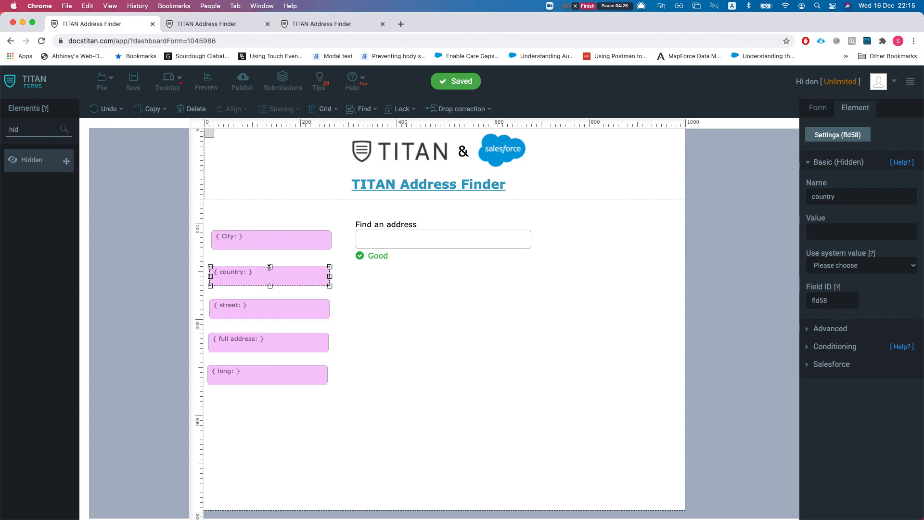
pyautogui.moveTo(267, 236); pyautogui.dragTo(266, 235)
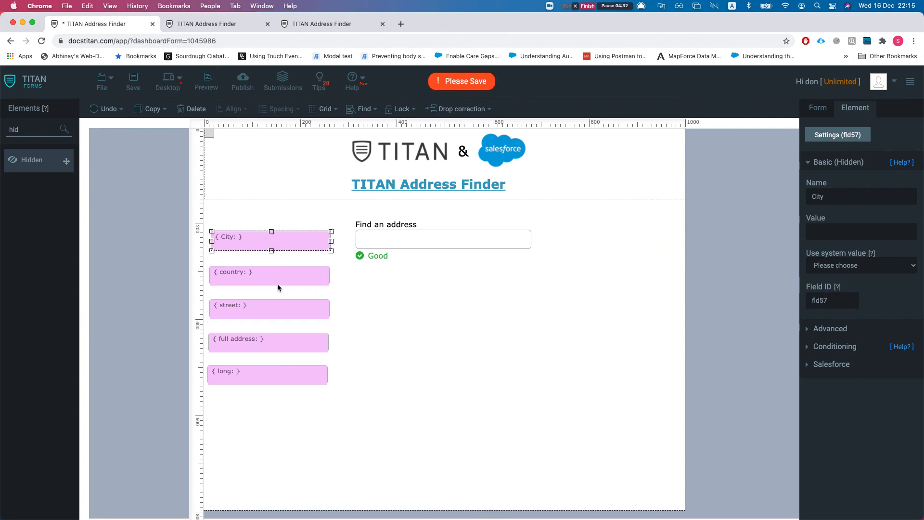
pyautogui.click(430, 298)
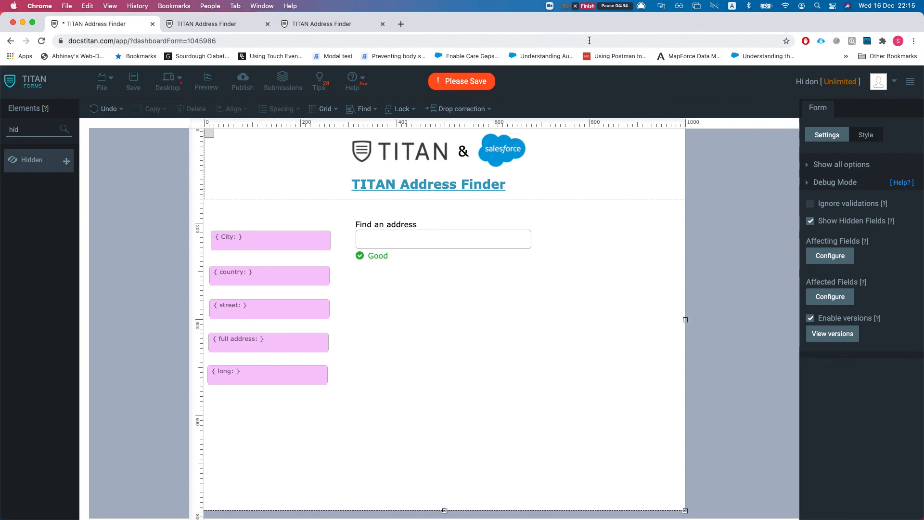